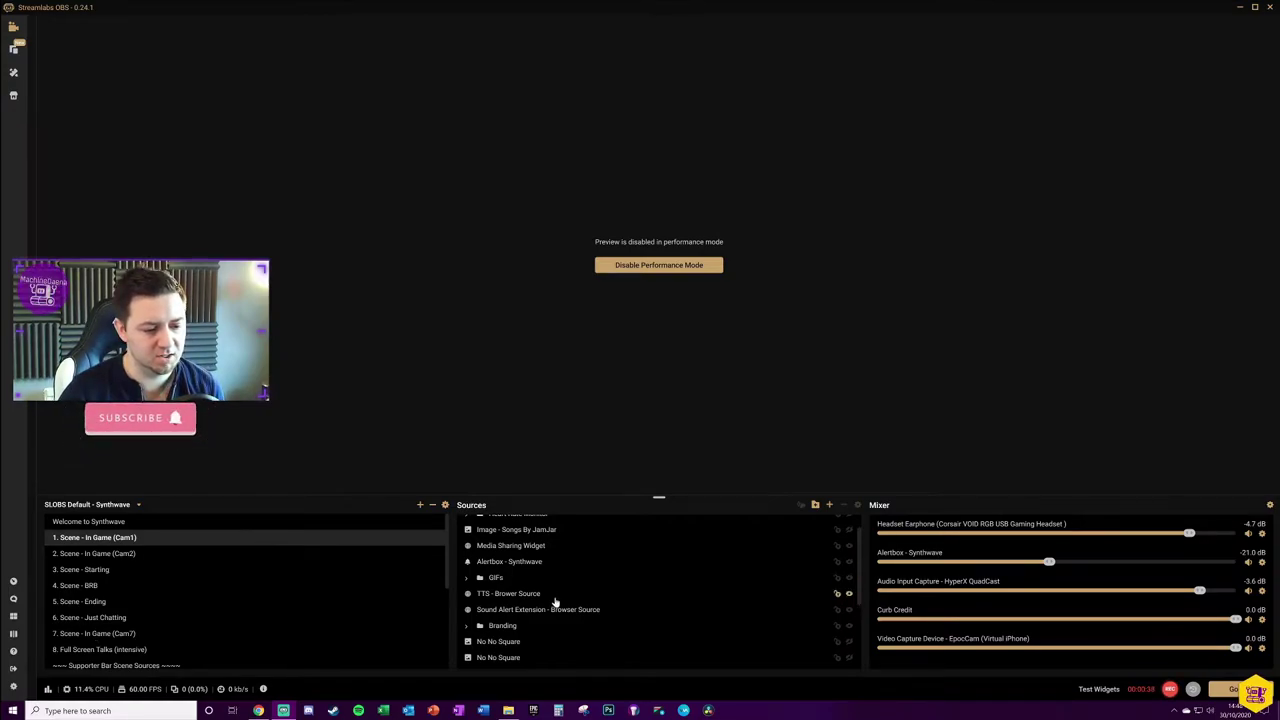
right_click(142, 539)
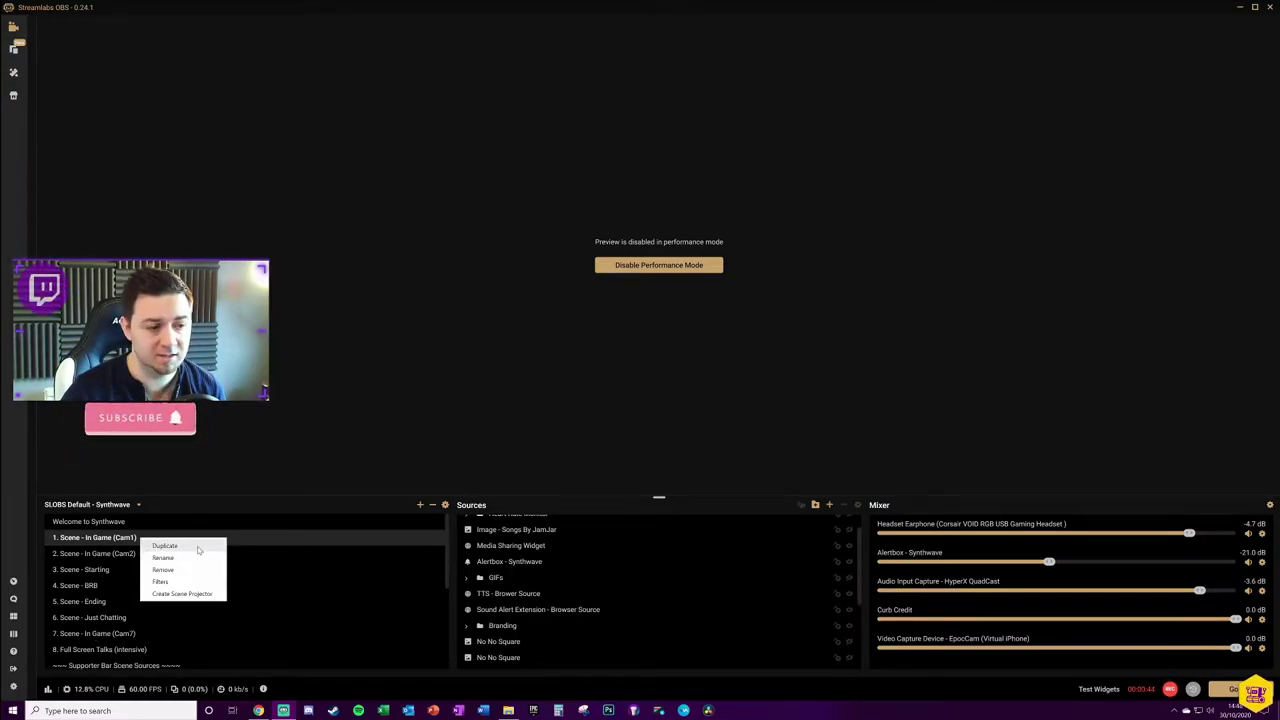
click(244, 545)
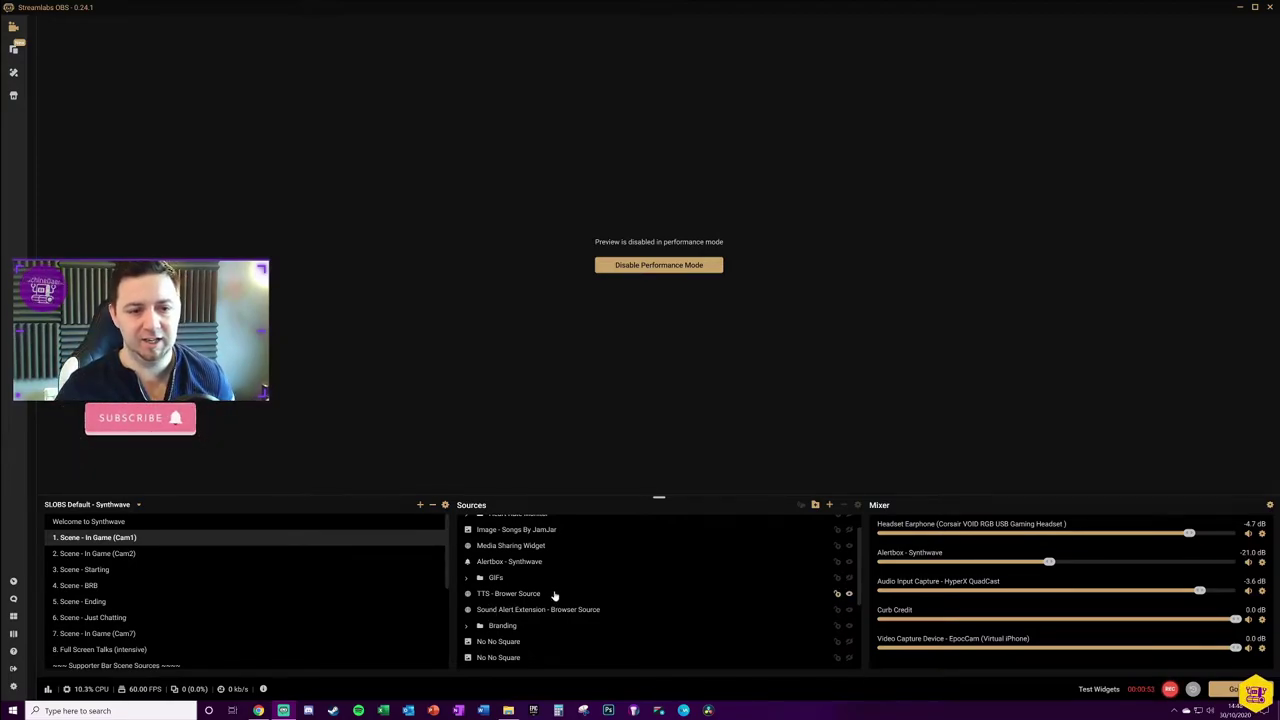
Expand the Webcam Folders (all) group in the In Game (Cam1) scene to review its sources, and collapse it again
scroll(520, 595, down, 3)
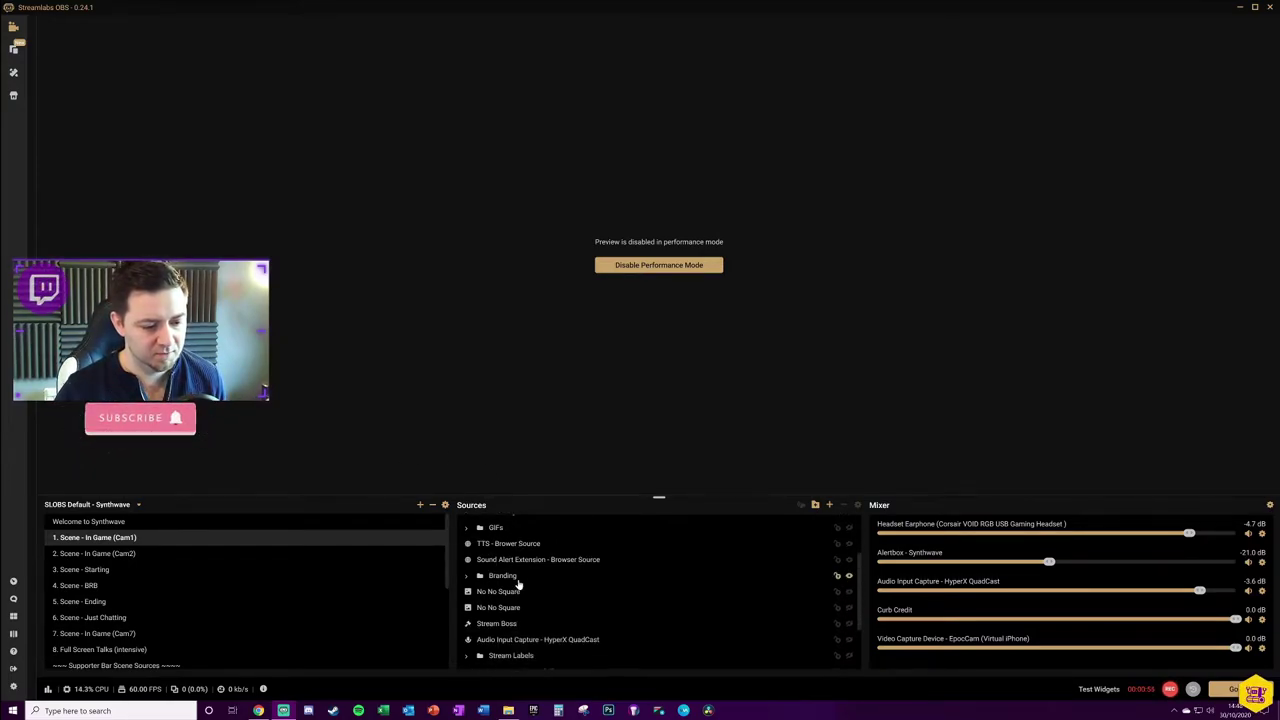
click(519, 628)
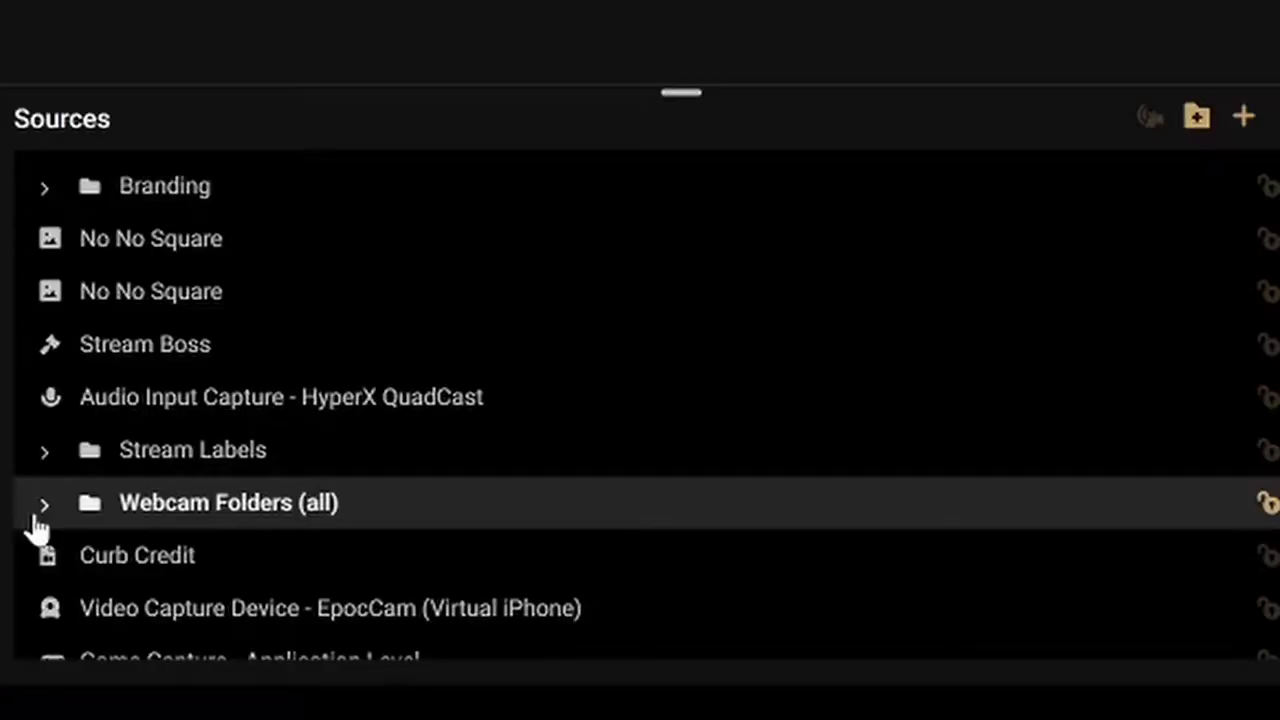
double_click(303, 503)
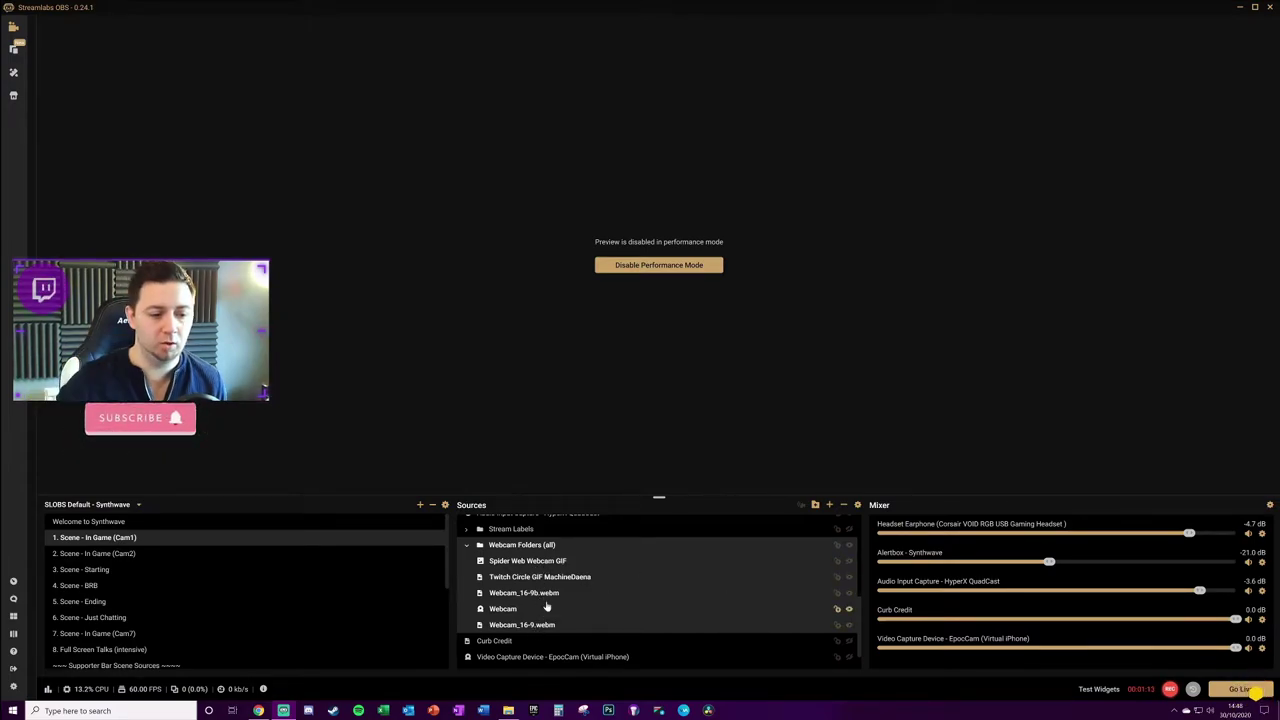
scroll(548, 590, up, 3)
scroll(565, 600, down, 3)
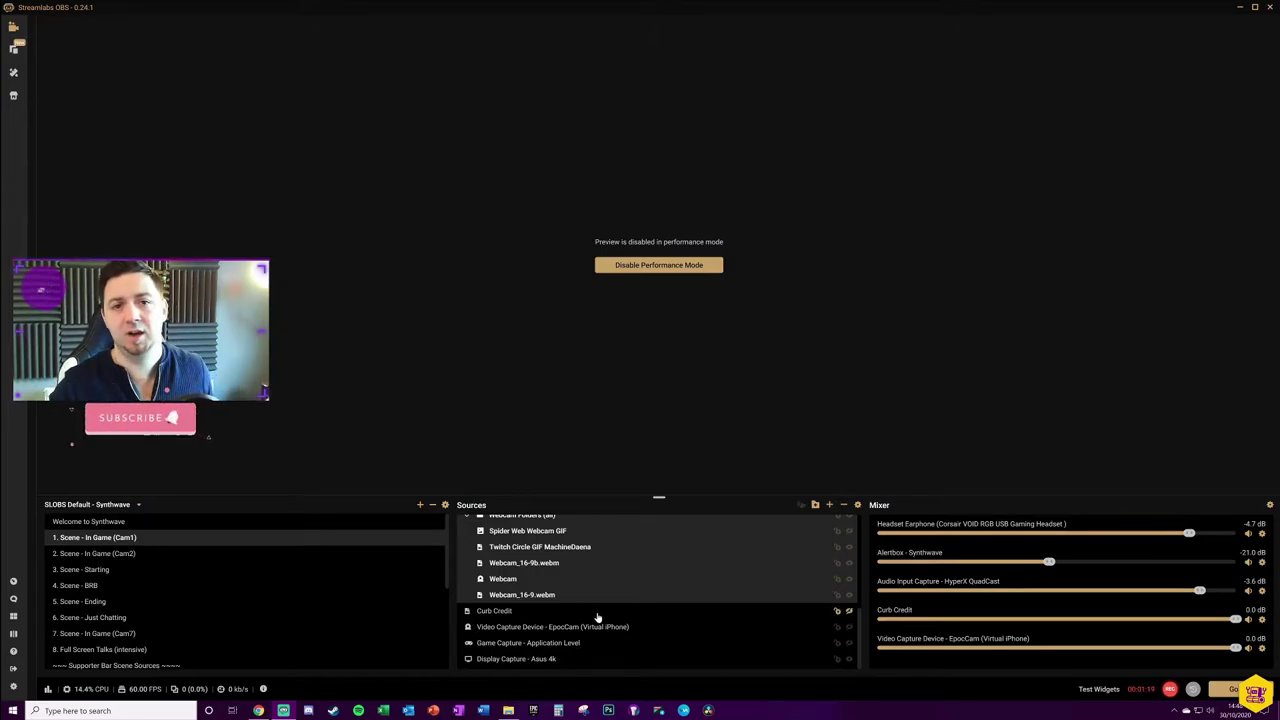
click(465, 520)
Switch to the In Game (Cam2) scene with performance mode disabled and select the Subscribe overlay in the preview
click(105, 555)
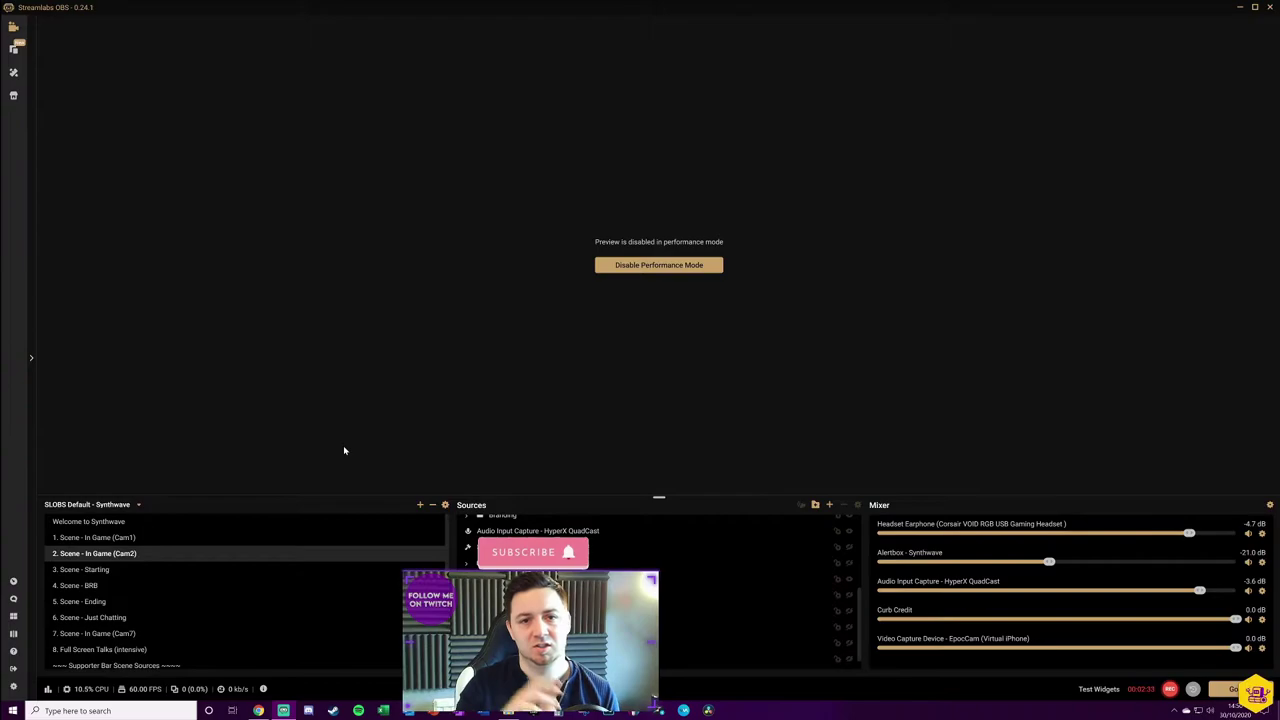
click(658, 265)
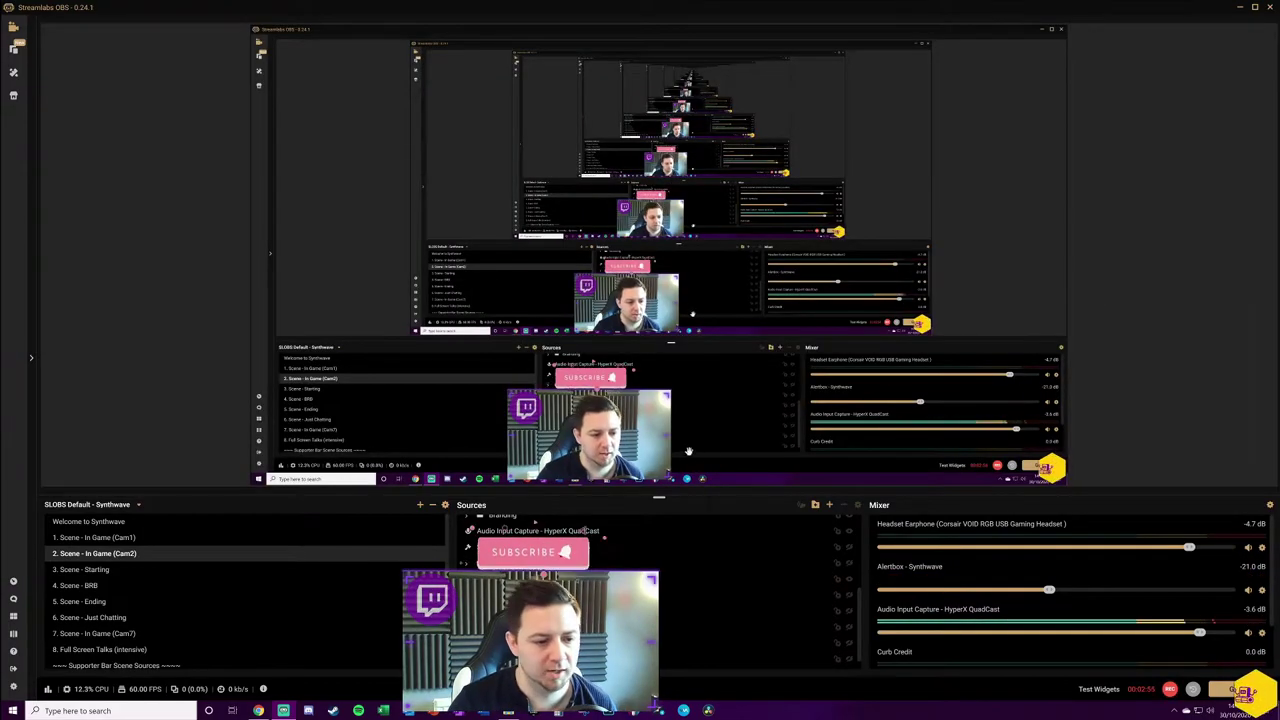
click(608, 448)
click(594, 380)
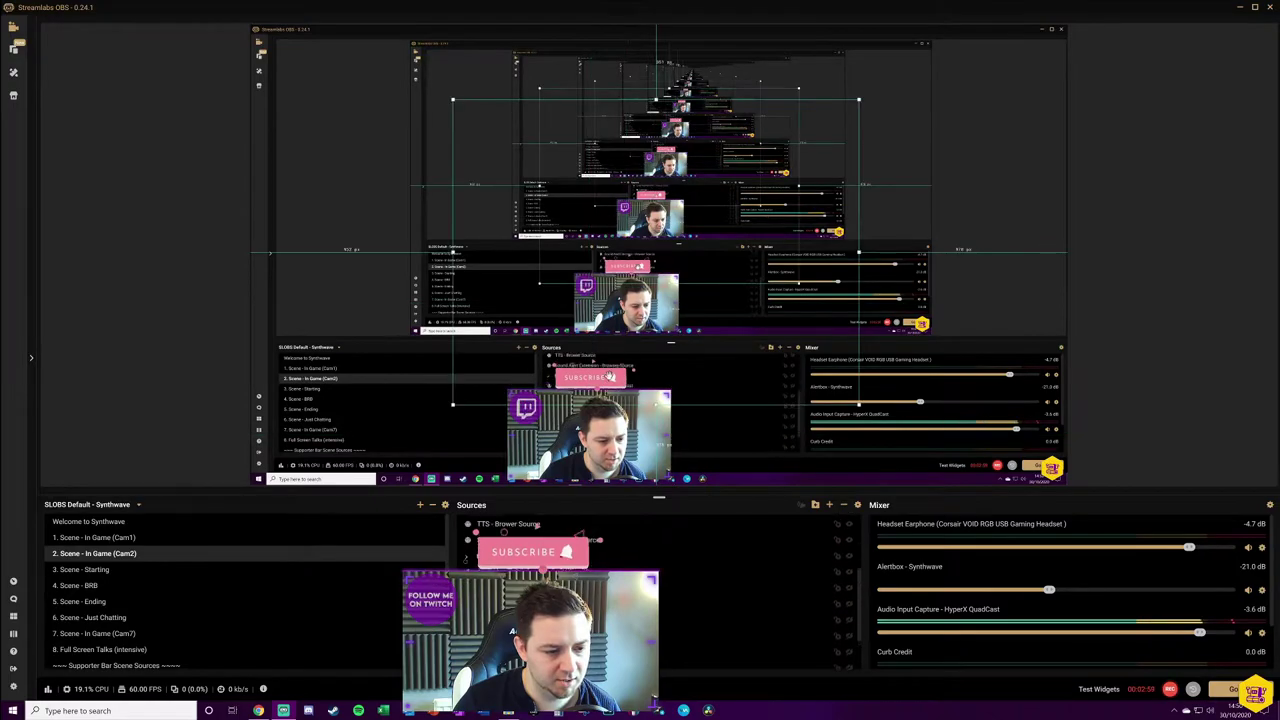
click(594, 380)
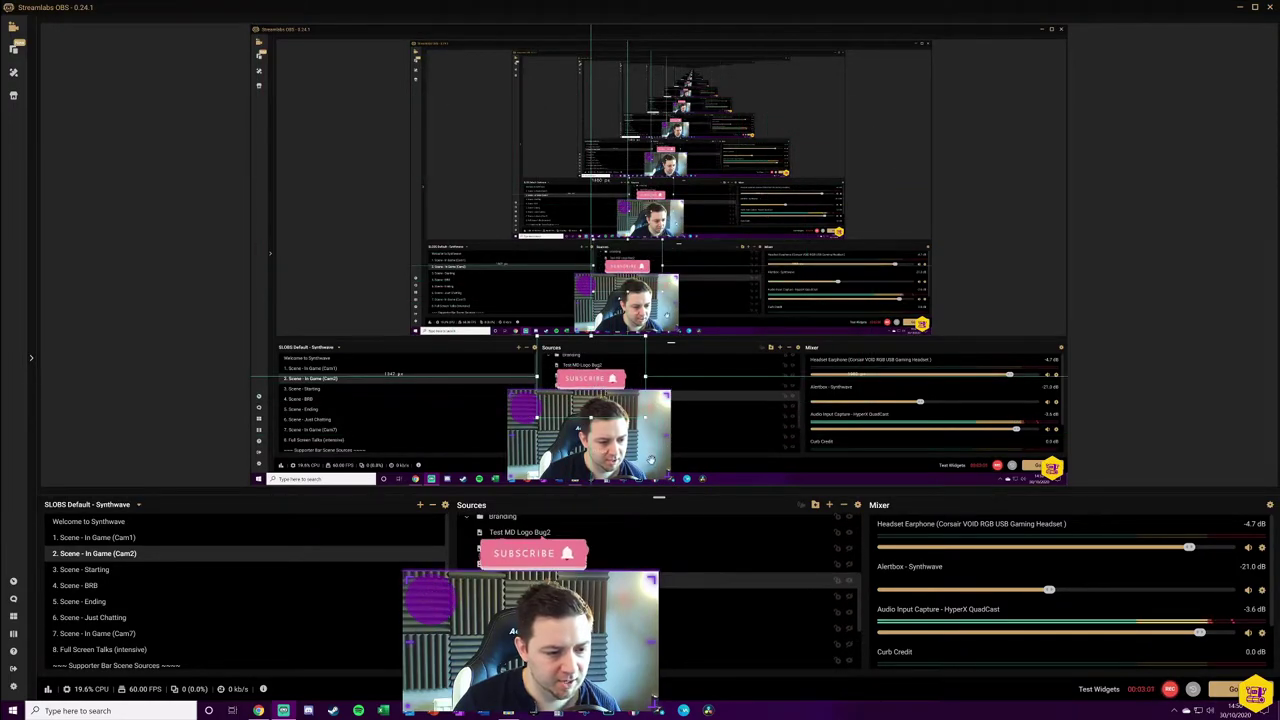
Switch to the In Game (Cam1) scene and expand its Webcam Folders (all) group to examine the webcam sources
click(94, 537)
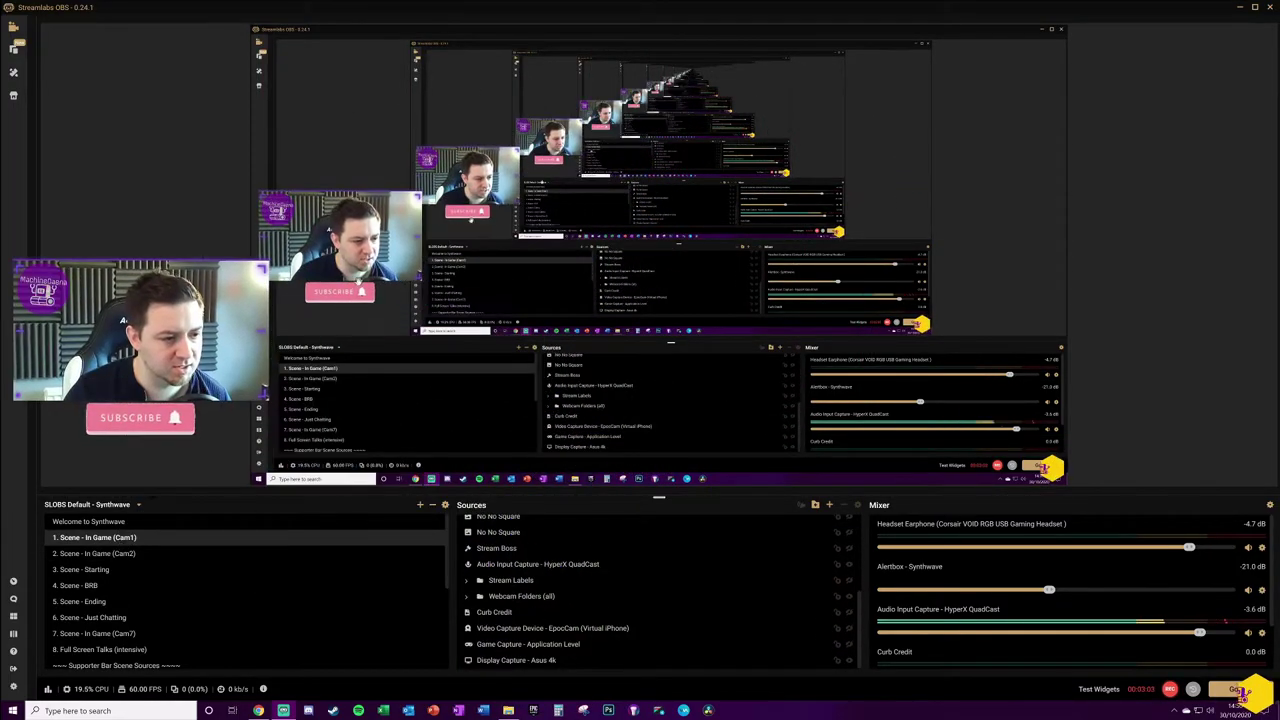
scroll(600, 600, down, 3)
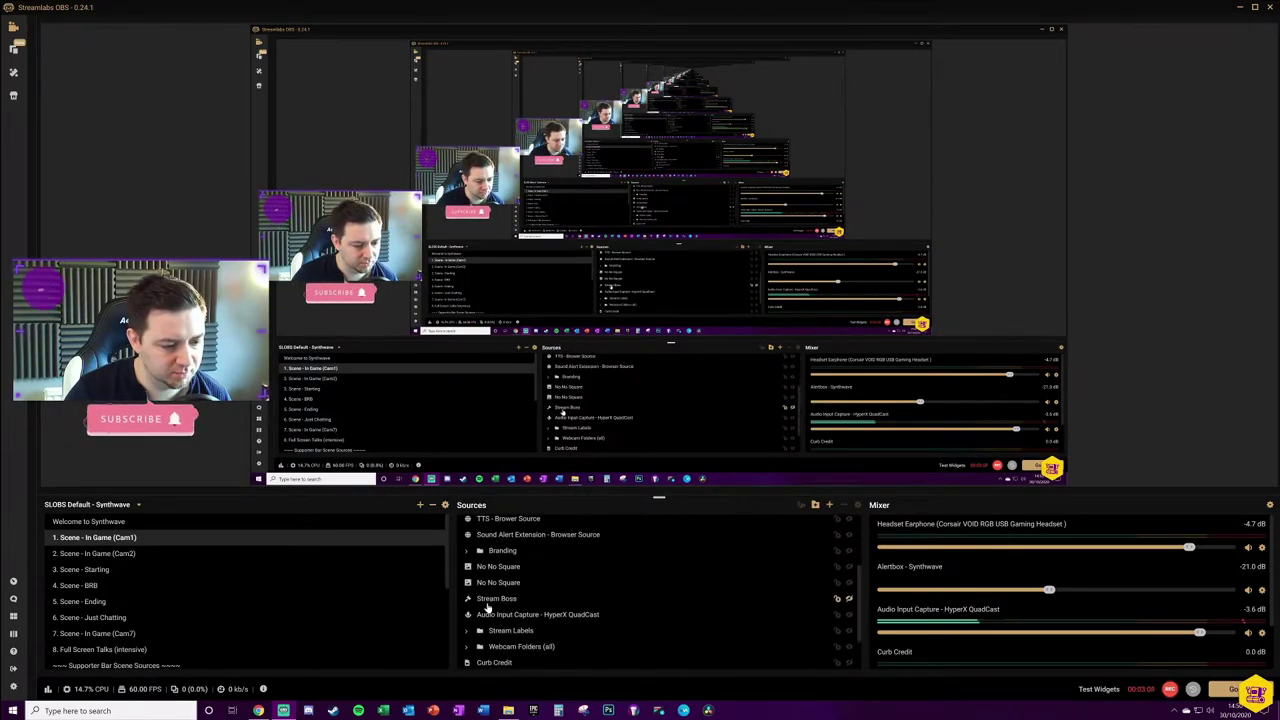
click(468, 646)
scroll(471, 649, down, 3)
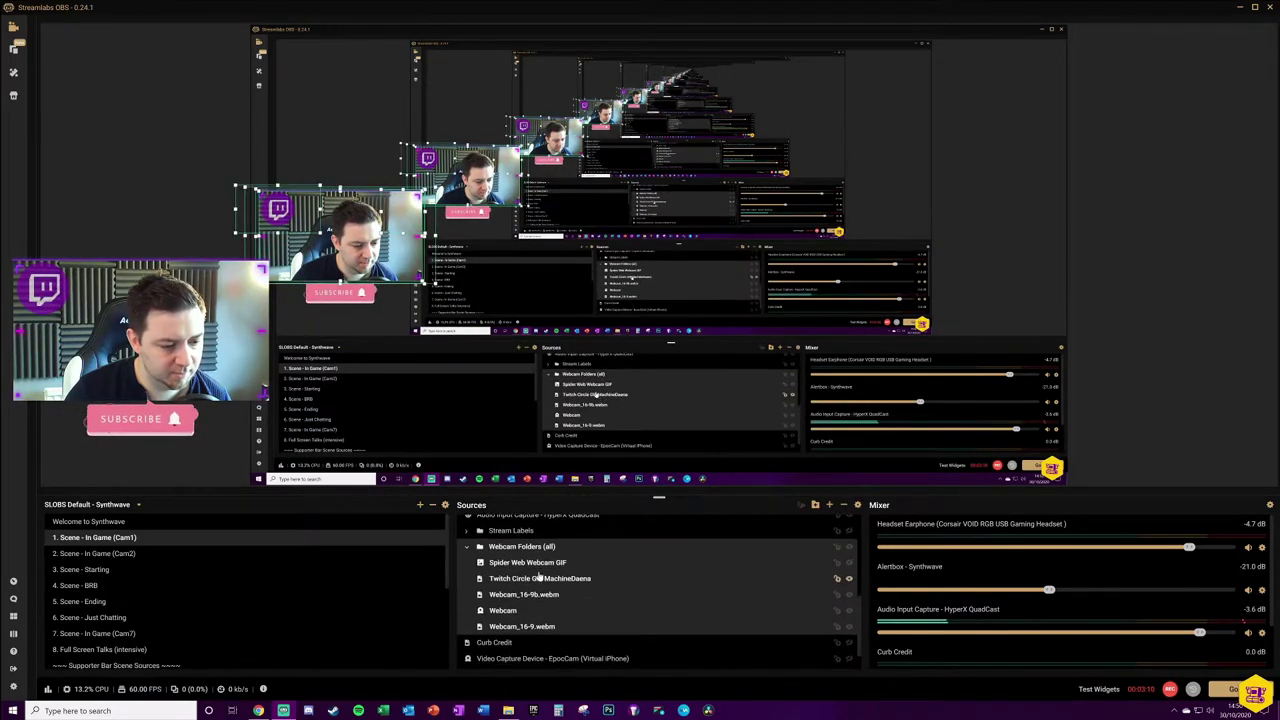
View the copy options for the selected source in the In Game (Cam2) scene and return to In Game (Cam1)
key(F2)
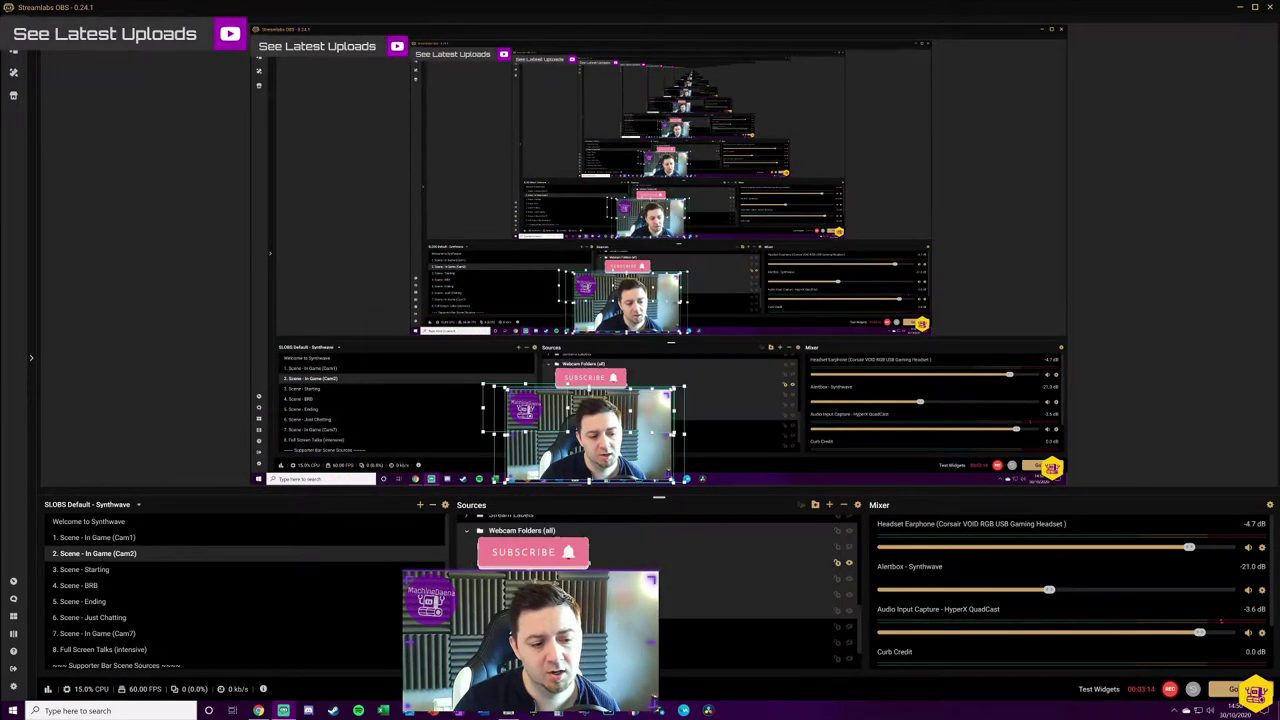
scroll(467, 565, down, 2)
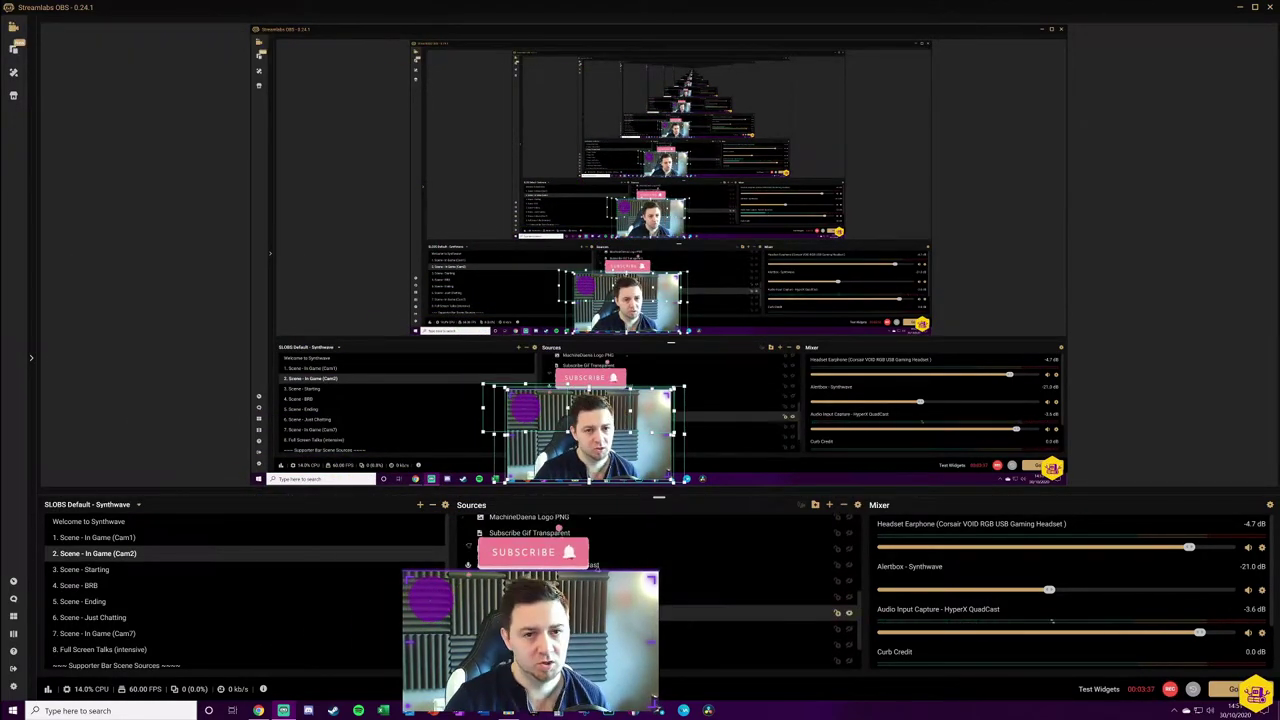
right_click(557, 612)
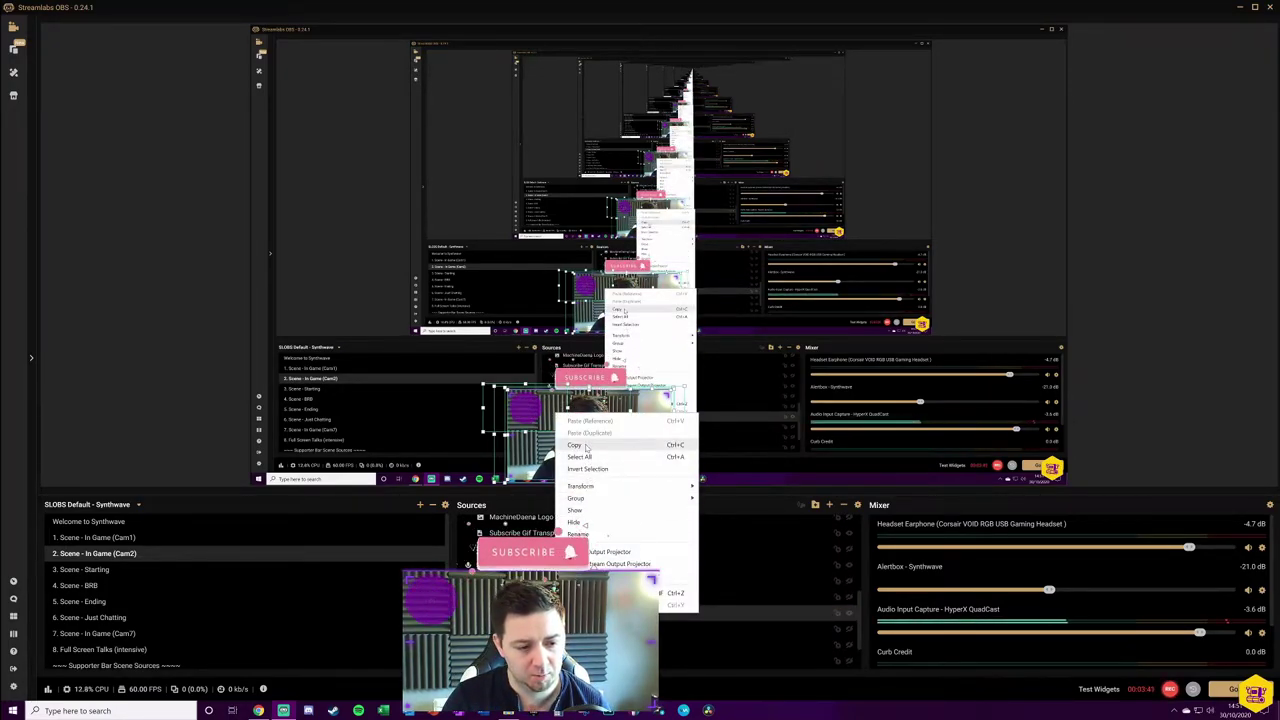
click(112, 537)
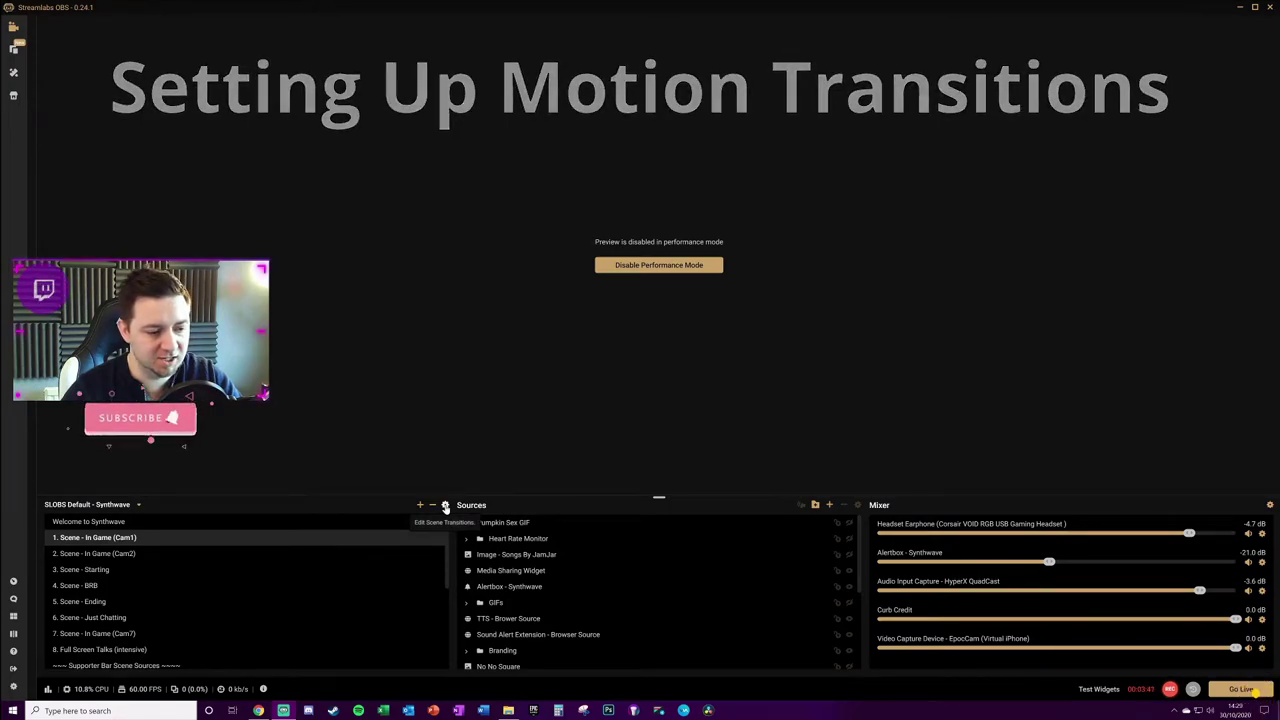
Open the scene transition settings and review the list of transitions and the existing scene connections
click(446, 506)
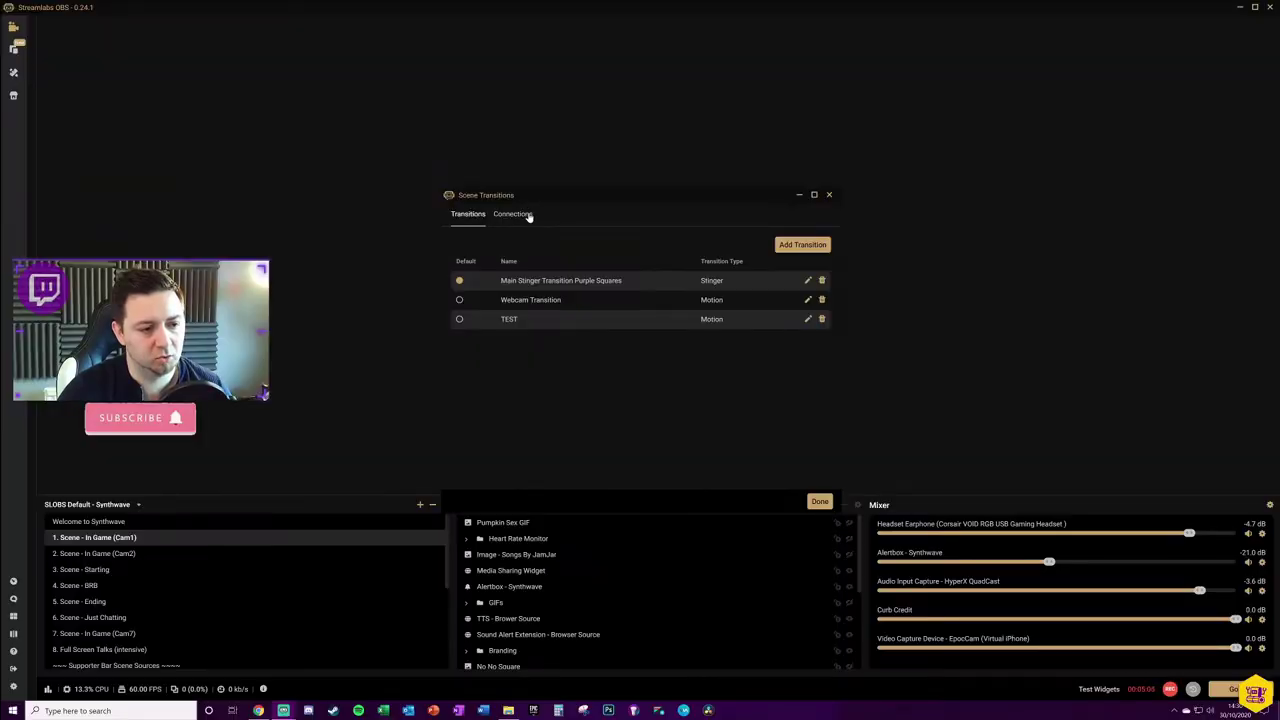
click(527, 215)
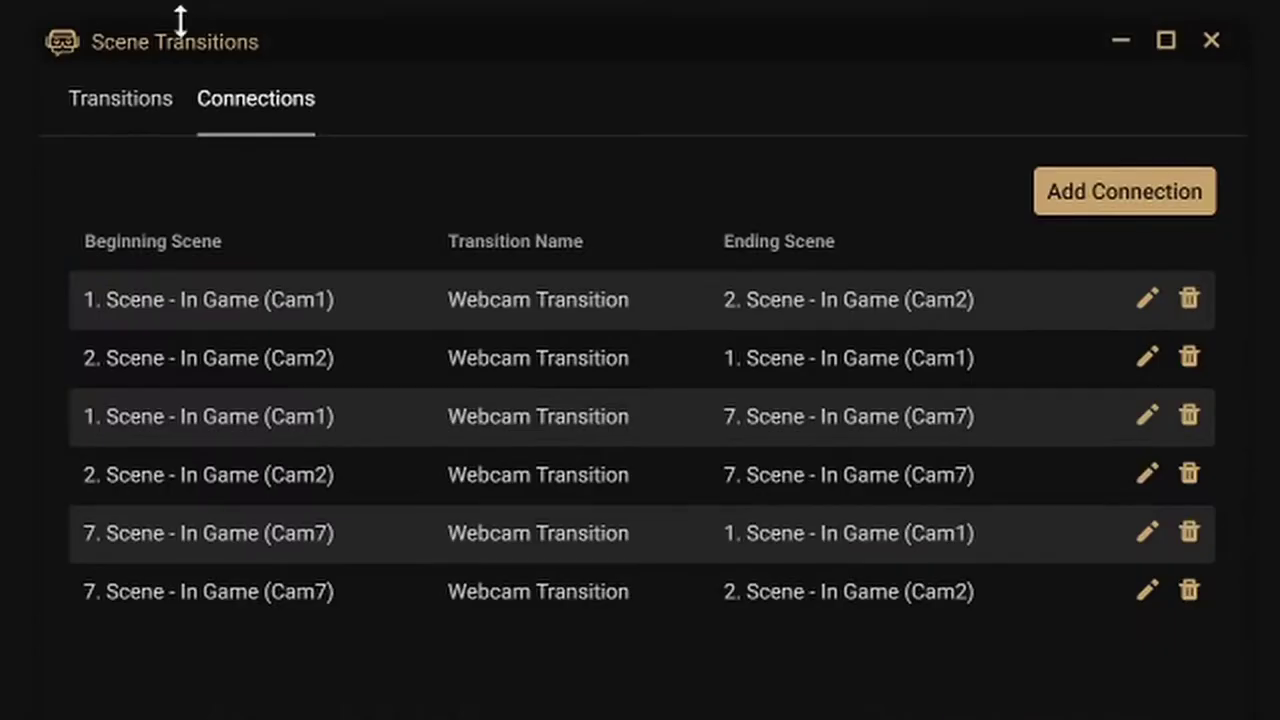
click(468, 214)
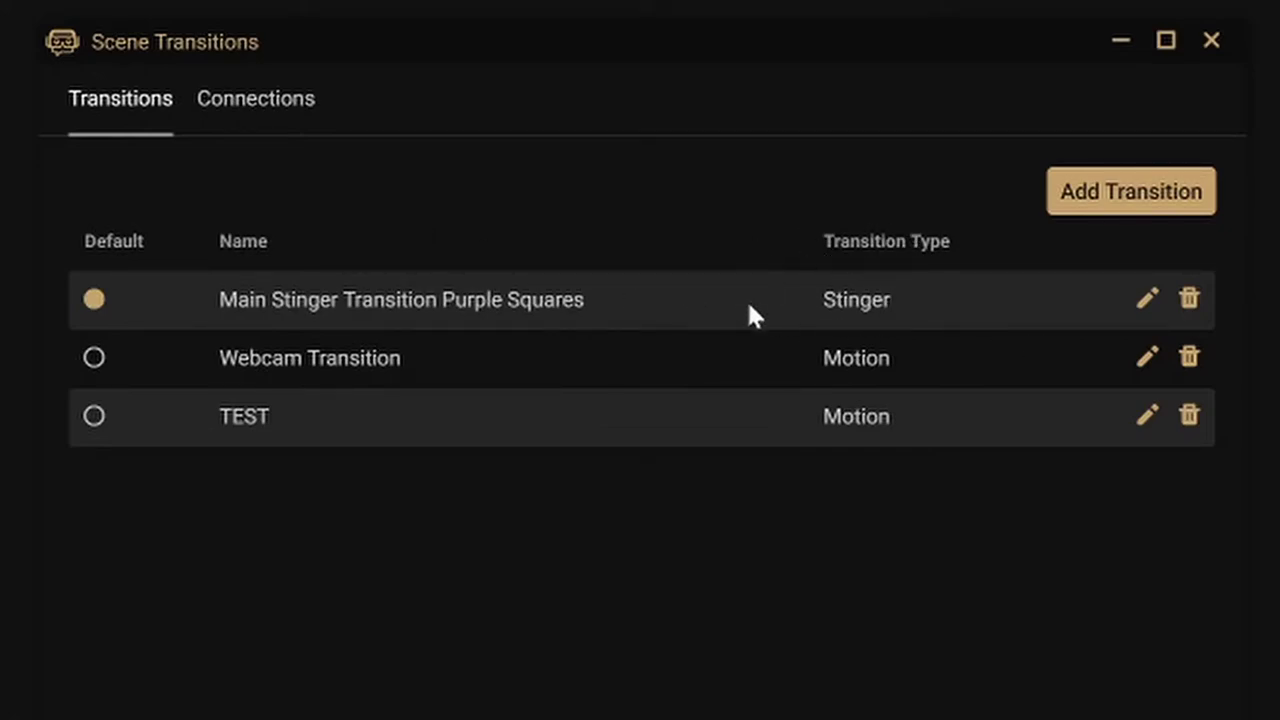
click(259, 106)
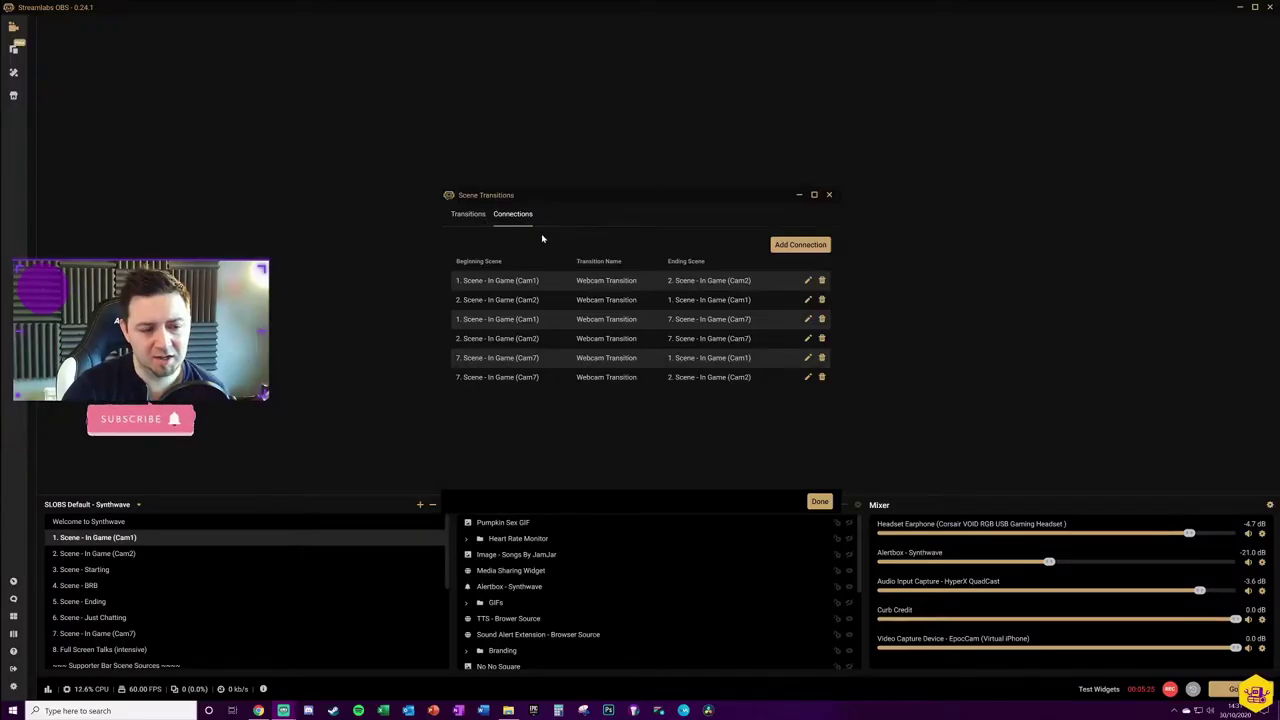
click(124, 99)
click(260, 108)
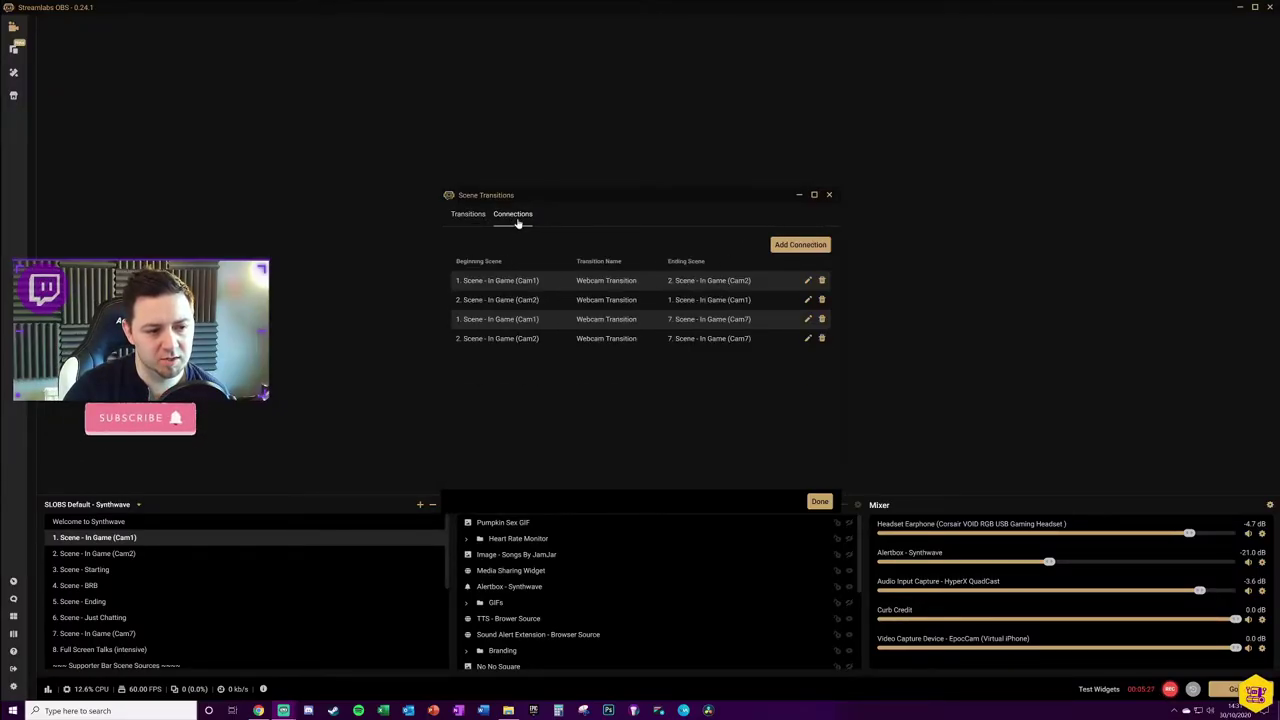
Add a connection from 1. Scene - In Game (Cam1) to 2. Scene - In Game (Cam2) using Webcam Transition
click(797, 246)
click(617, 245)
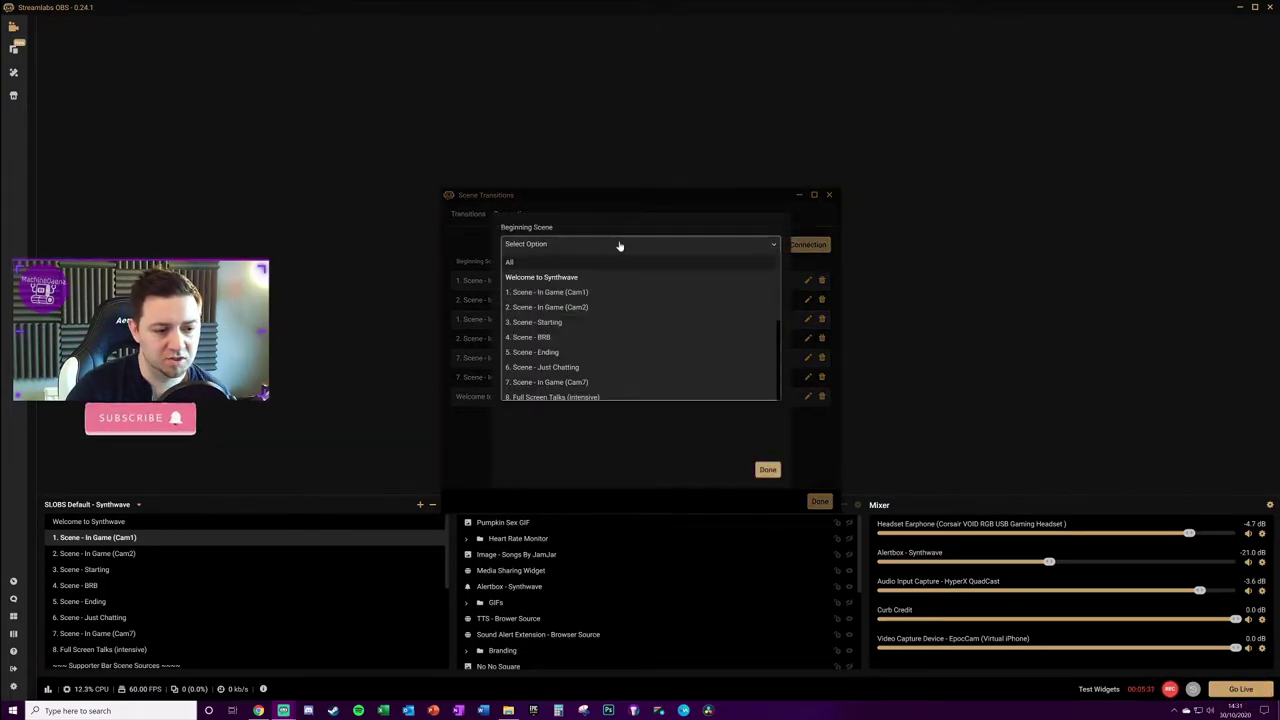
click(600, 293)
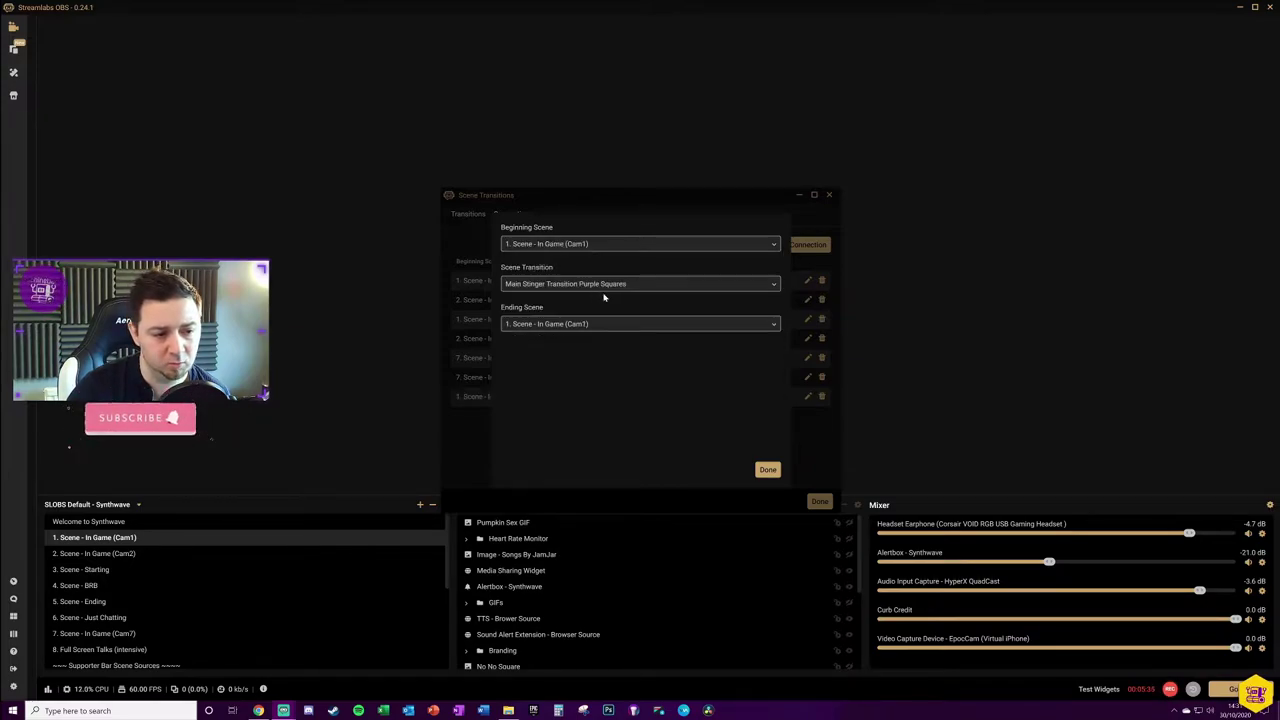
click(606, 325)
click(583, 387)
click(662, 287)
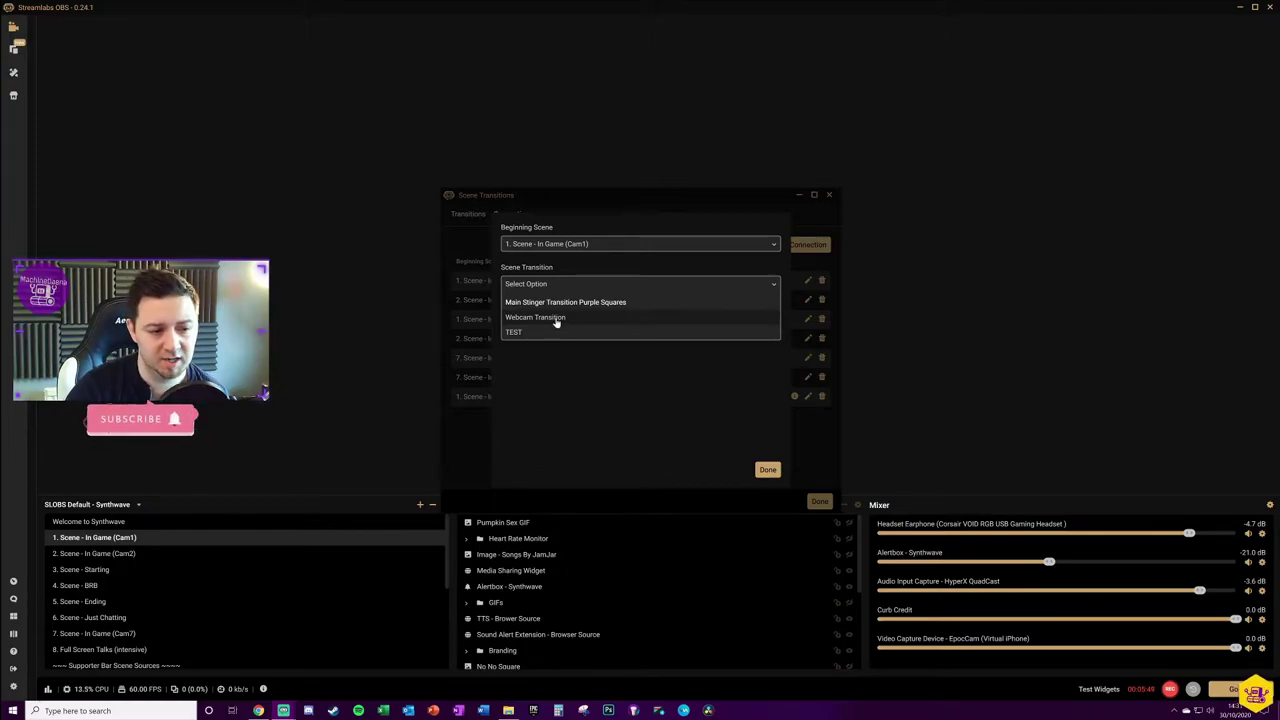
click(557, 318)
click(767, 470)
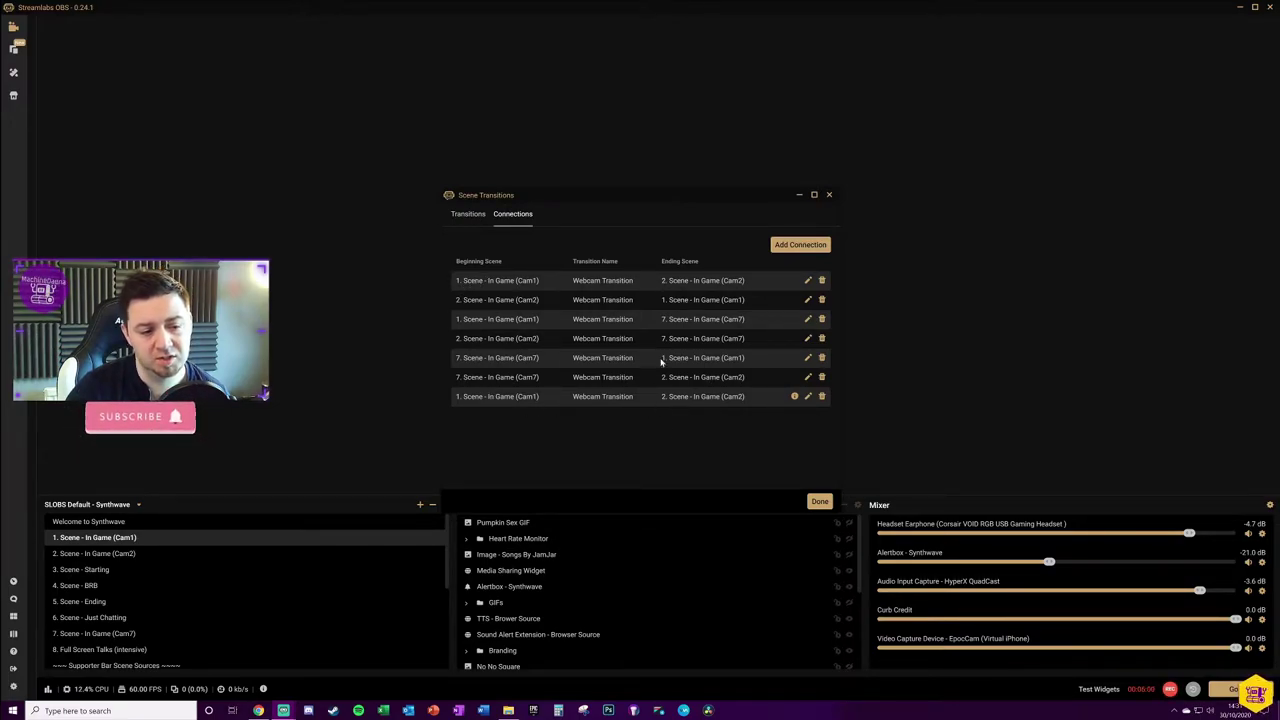
Delete the redundant last connection from In Game (Cam1) to In Game (Cam2) and close the scene transition settings
mouse_move(794, 396)
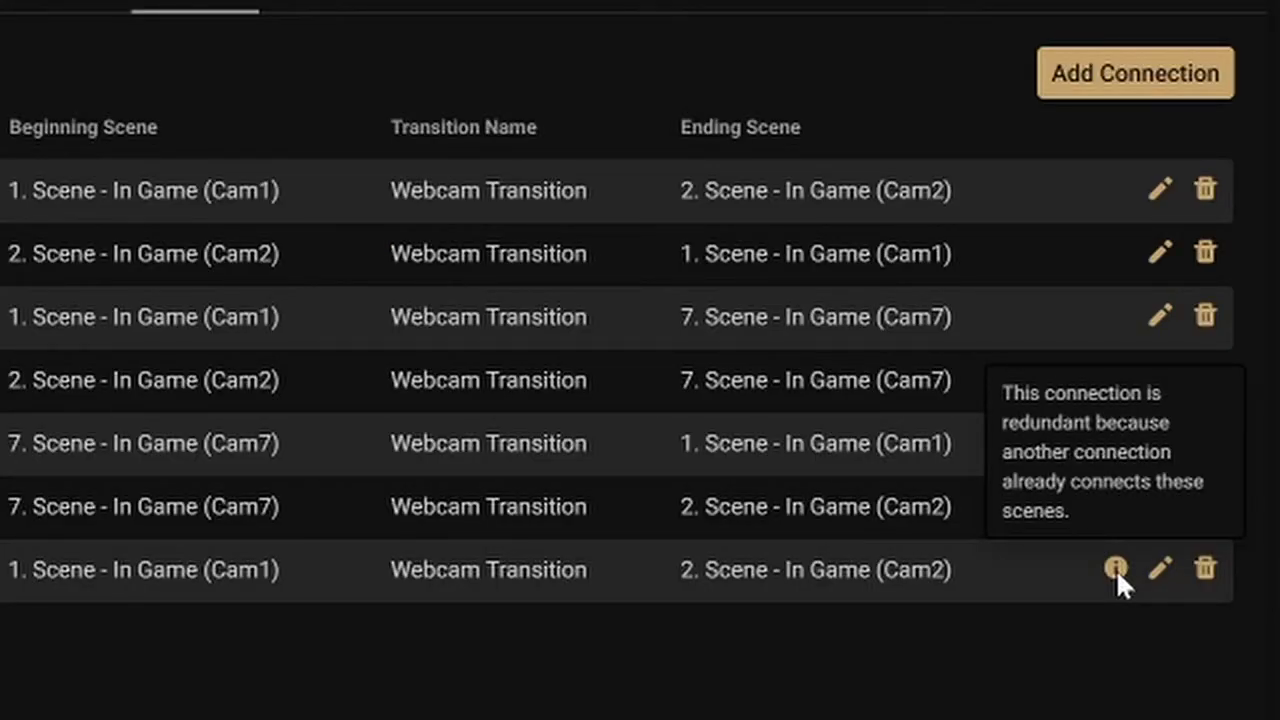
click(1205, 568)
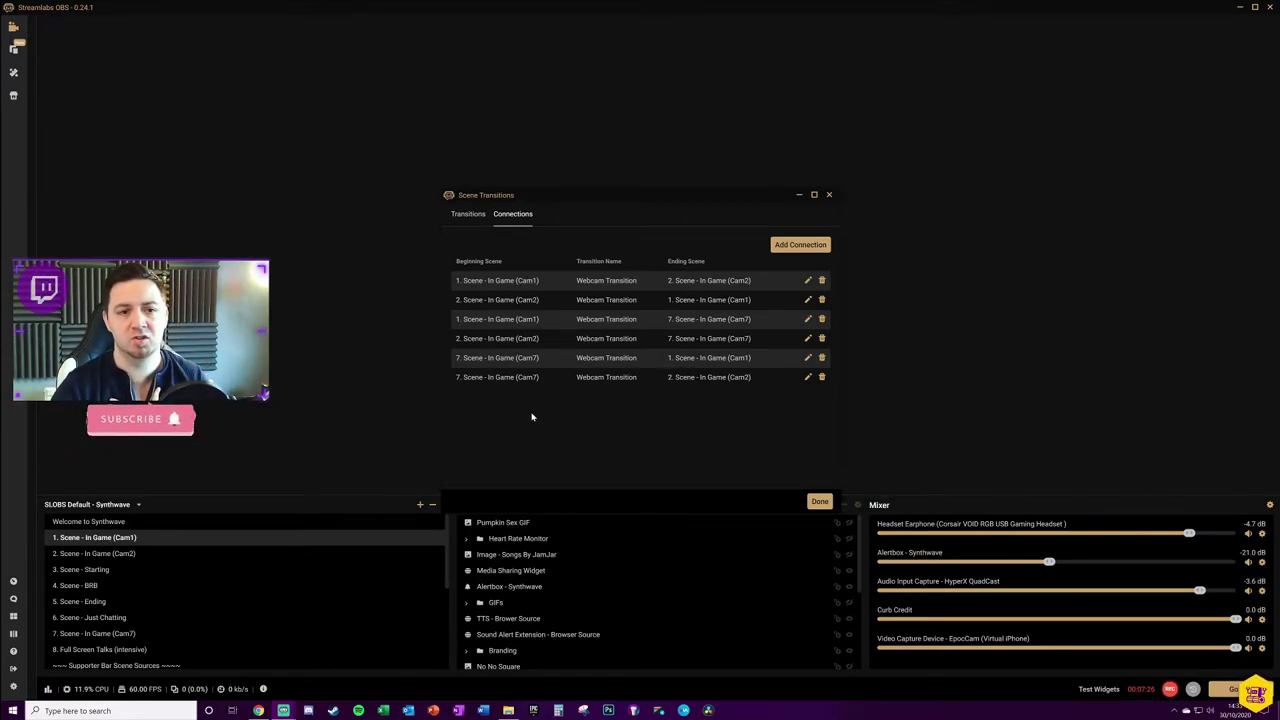
click(819, 501)
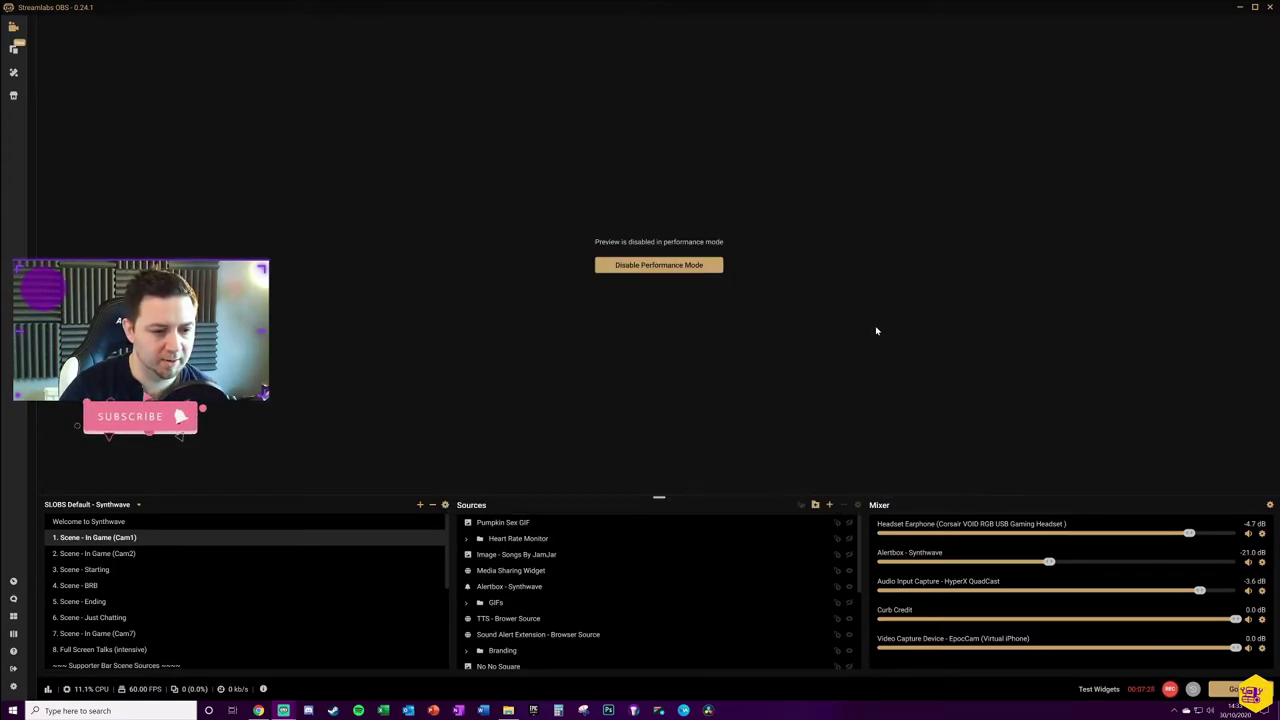
Test the webcam motion transition by switching among the Cam2, Cam7 and Cam1 in-game scenes, ending on Cam1
click(137, 557)
click(147, 638)
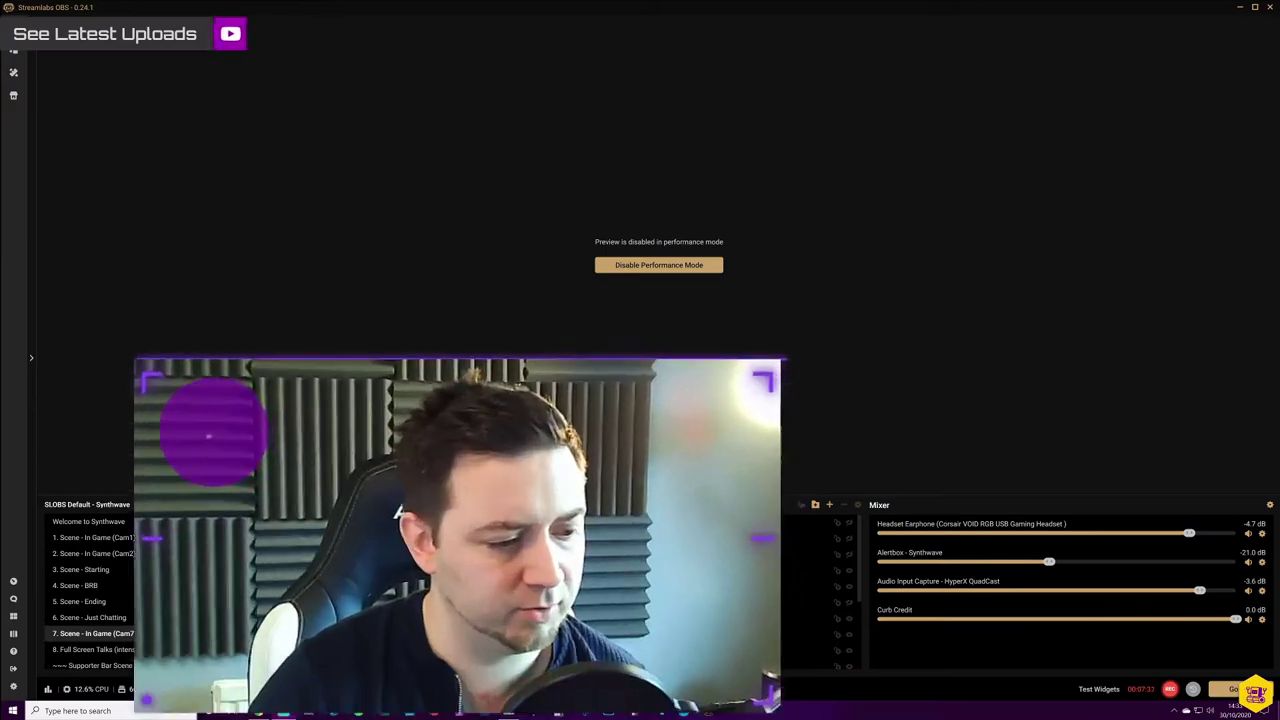
click(140, 553)
click(147, 540)
click(150, 637)
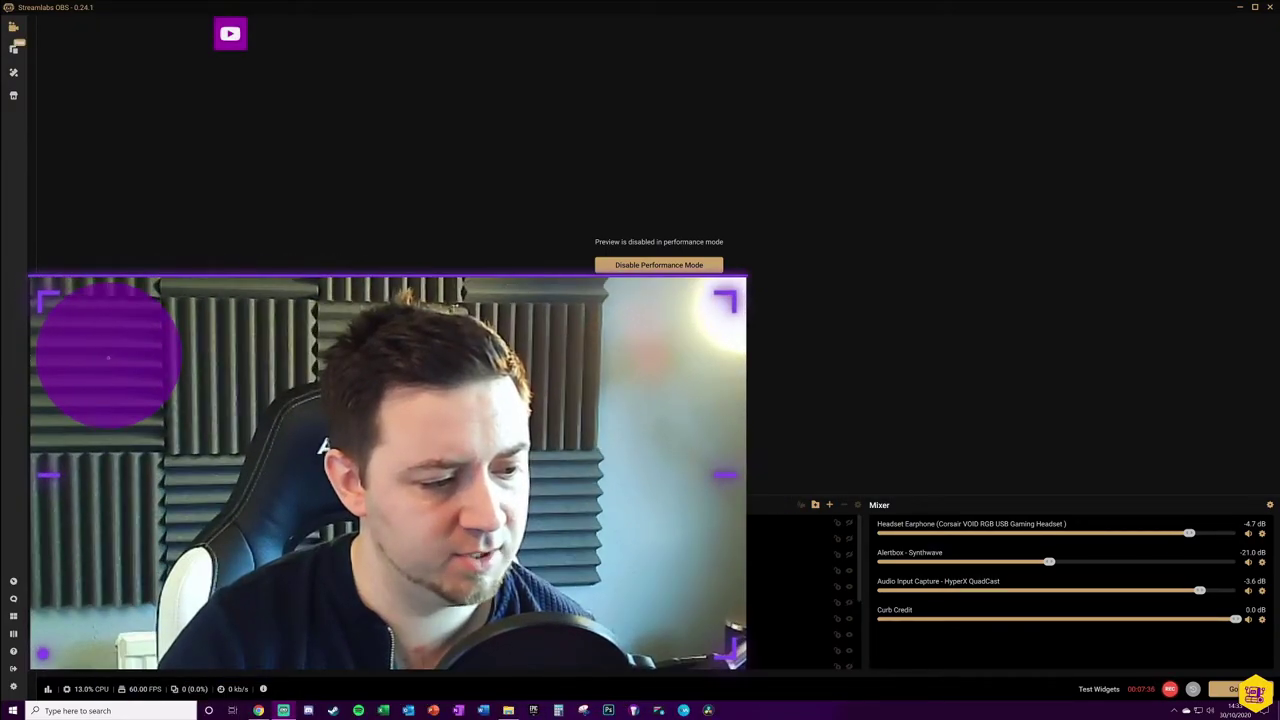
click(150, 538)
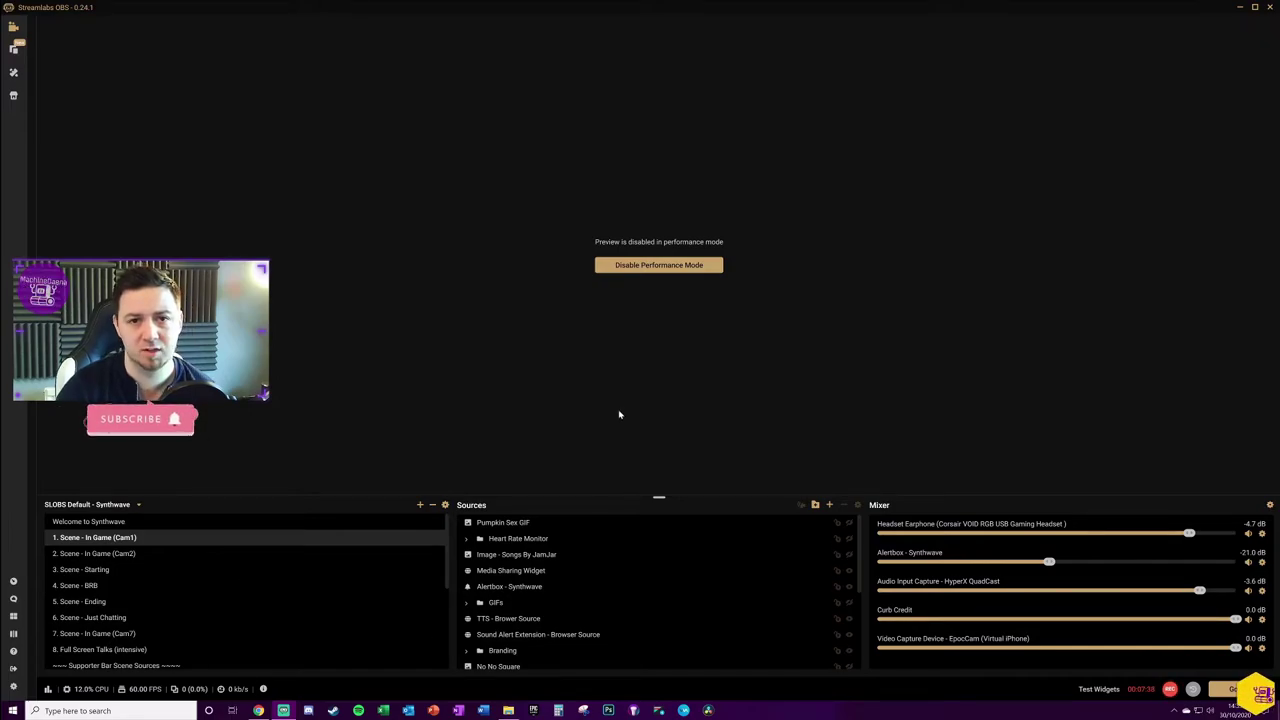
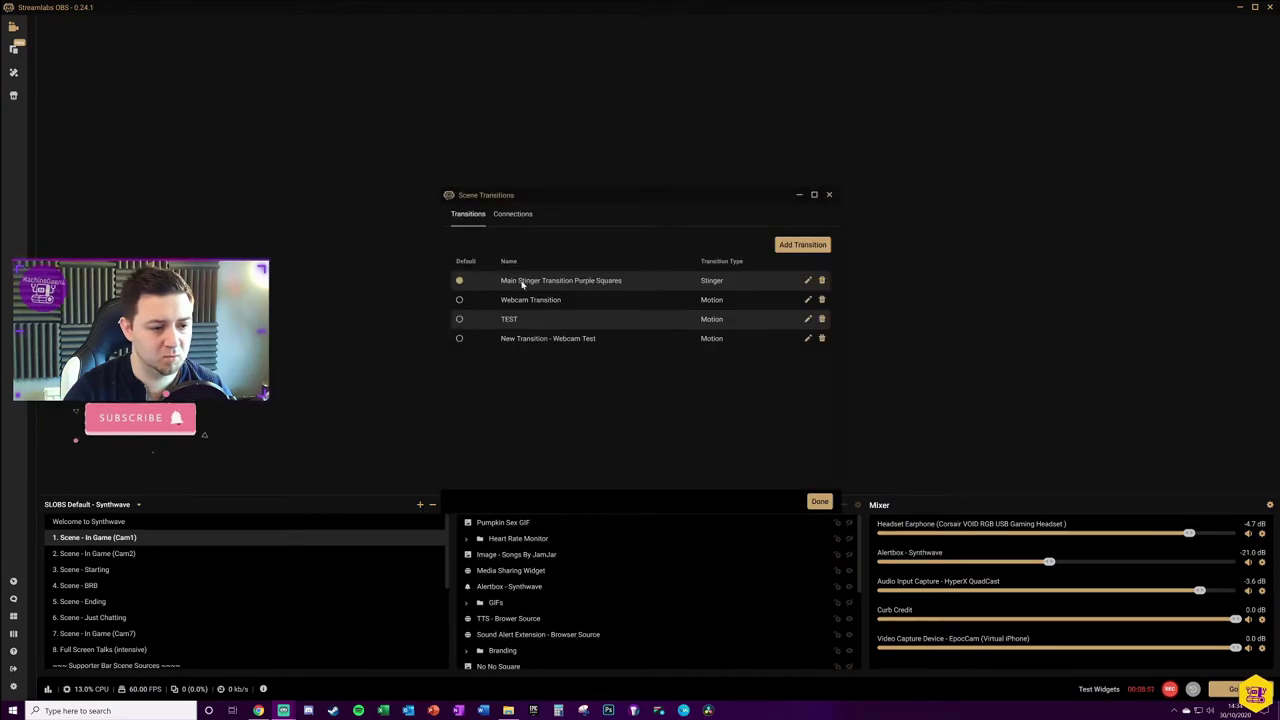
Open the settings of the Webcam Transition and of the New Transition - Webcam Test motion transition
click(807, 300)
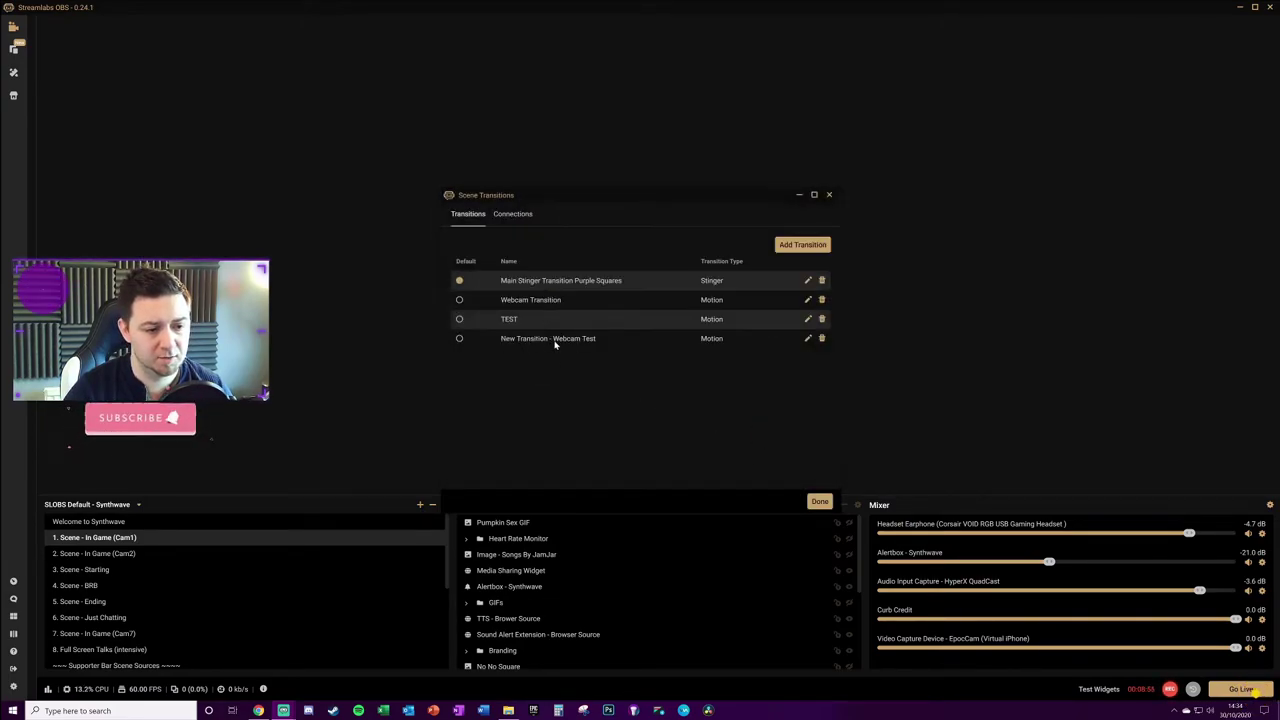
click(807, 339)
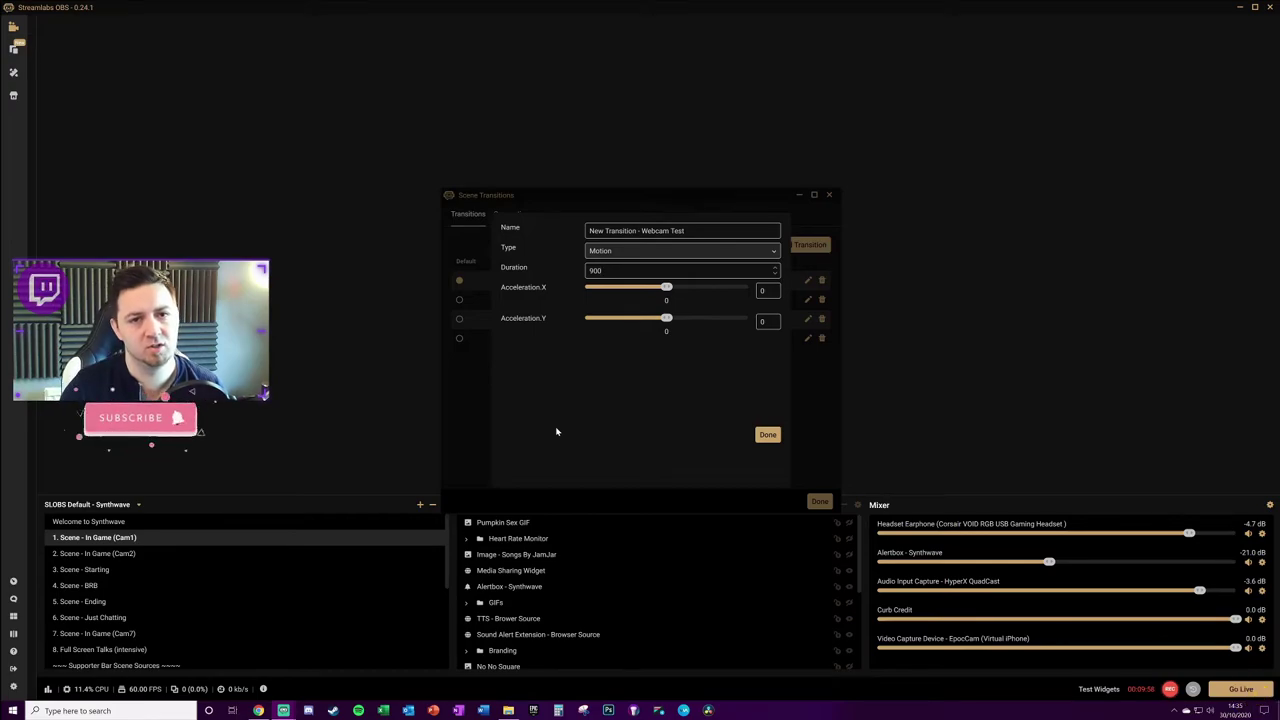
Change the In Game (Cam1) to In Game (Cam2) connection to use New Transition - Webcam Test and close the transition settings
click(768, 436)
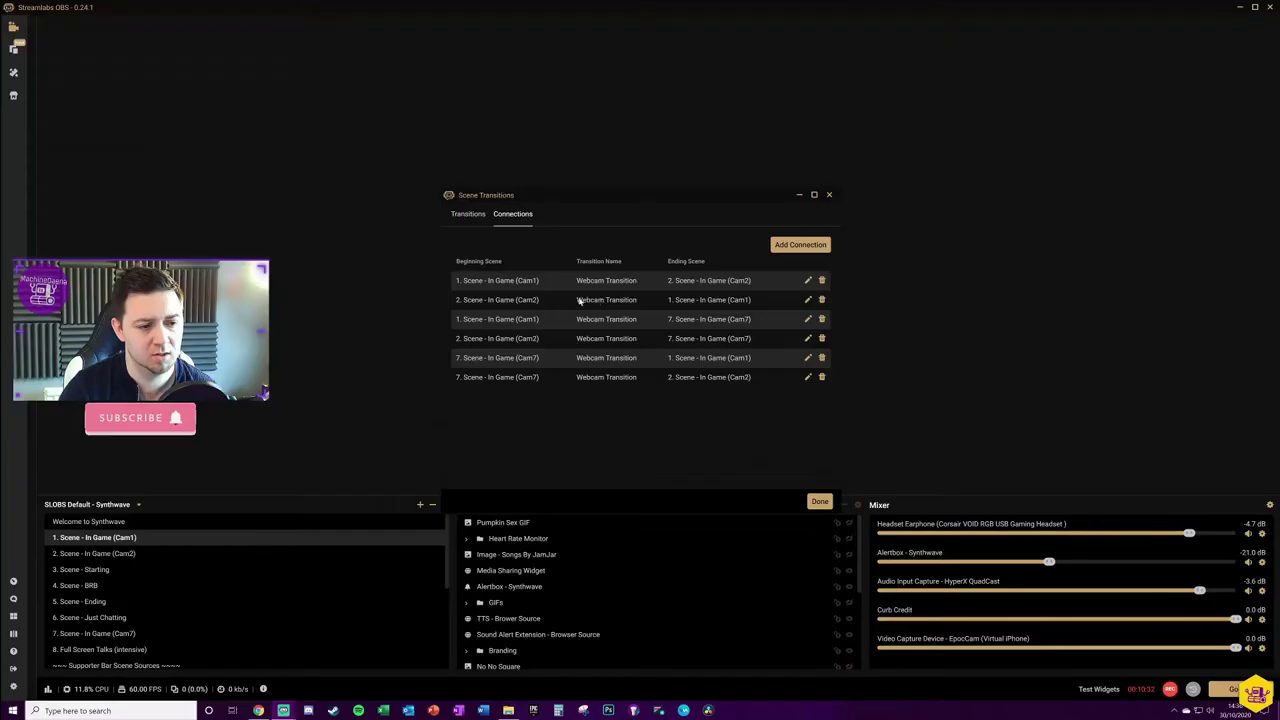
click(809, 282)
click(590, 285)
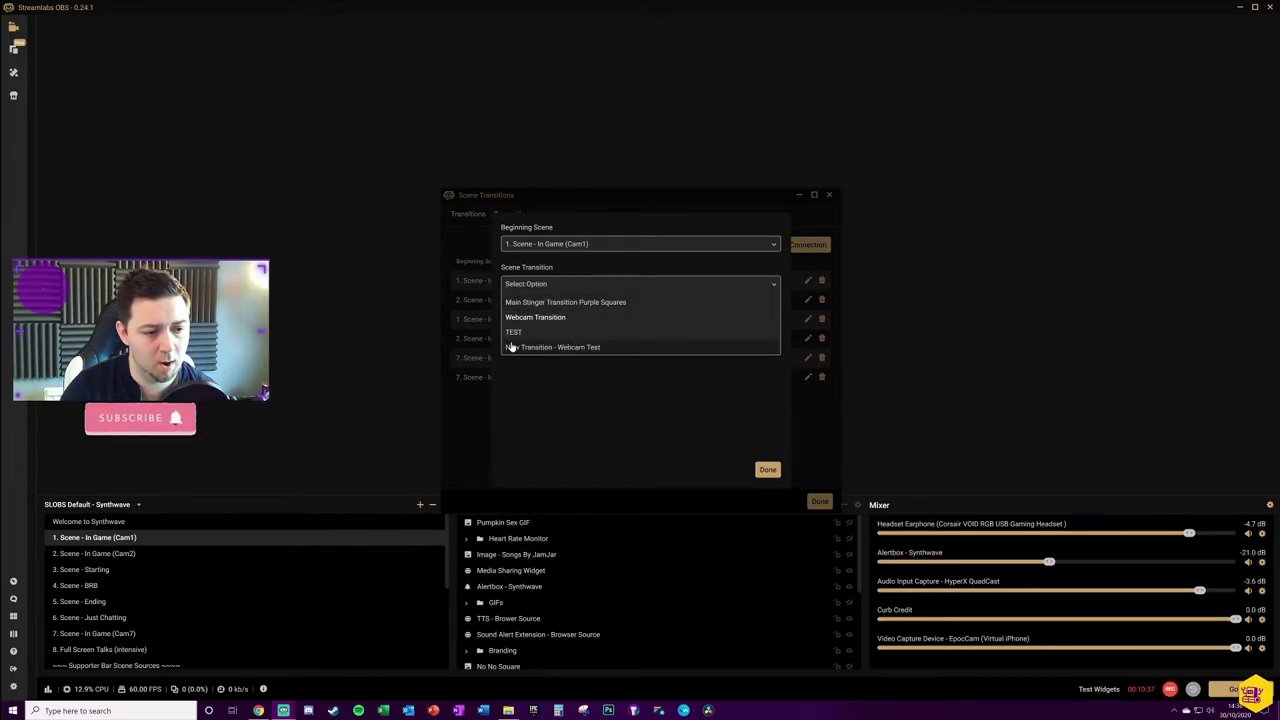
click(574, 347)
click(669, 286)
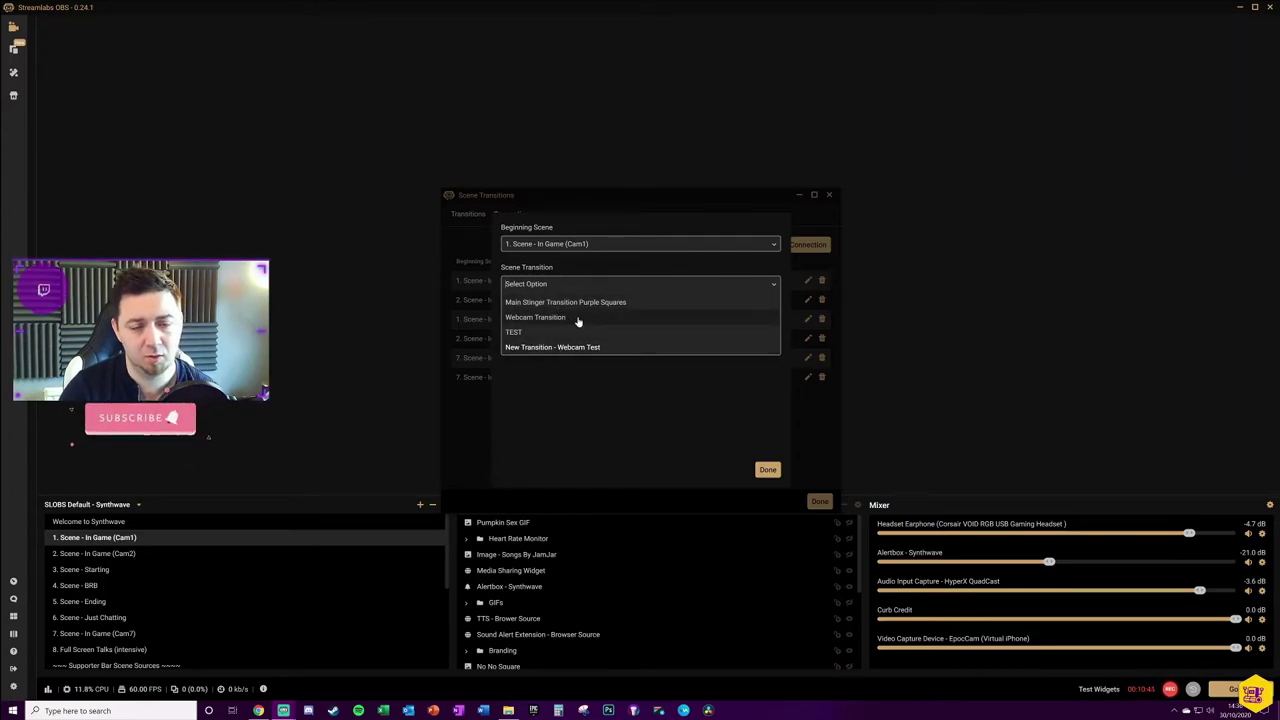
click(599, 398)
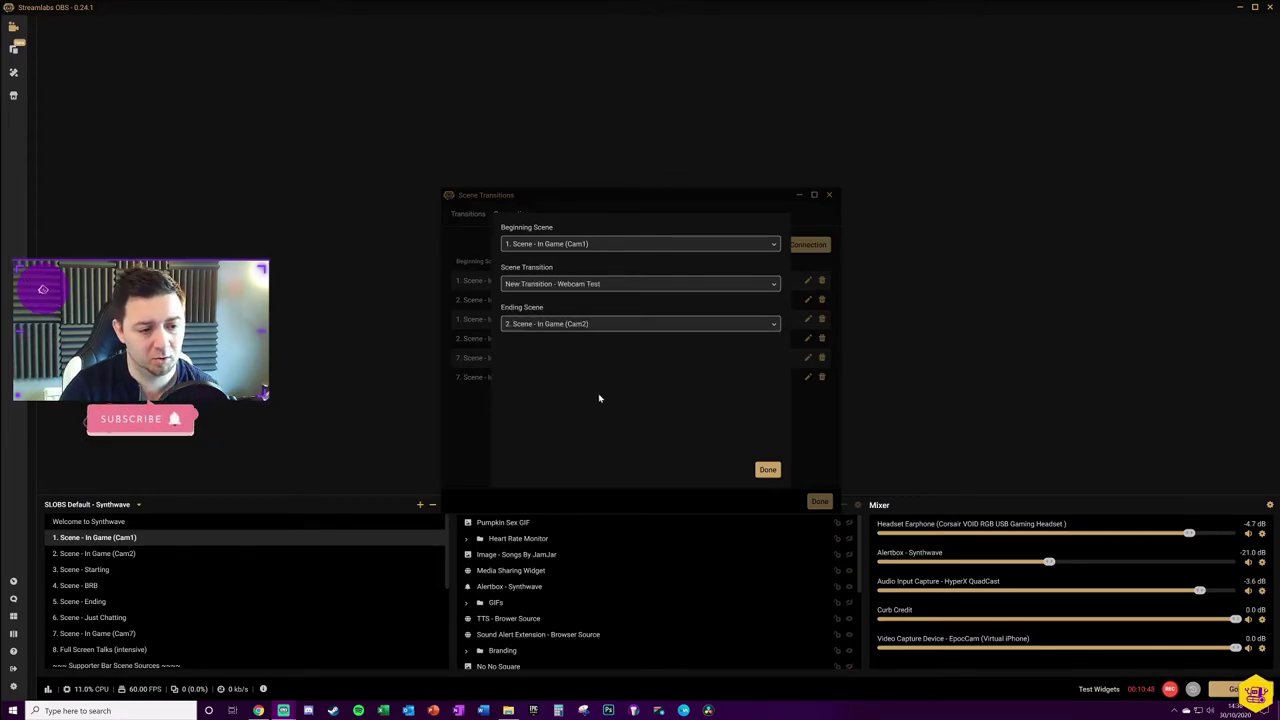
click(767, 470)
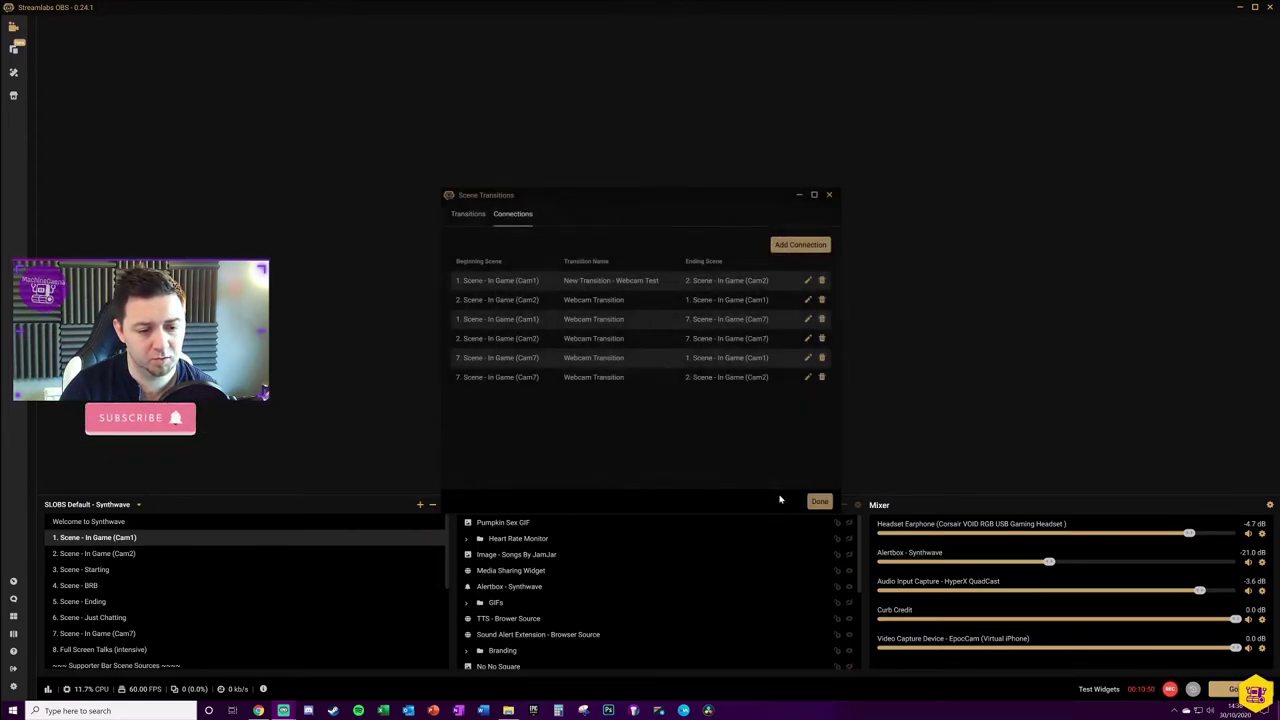
click(818, 500)
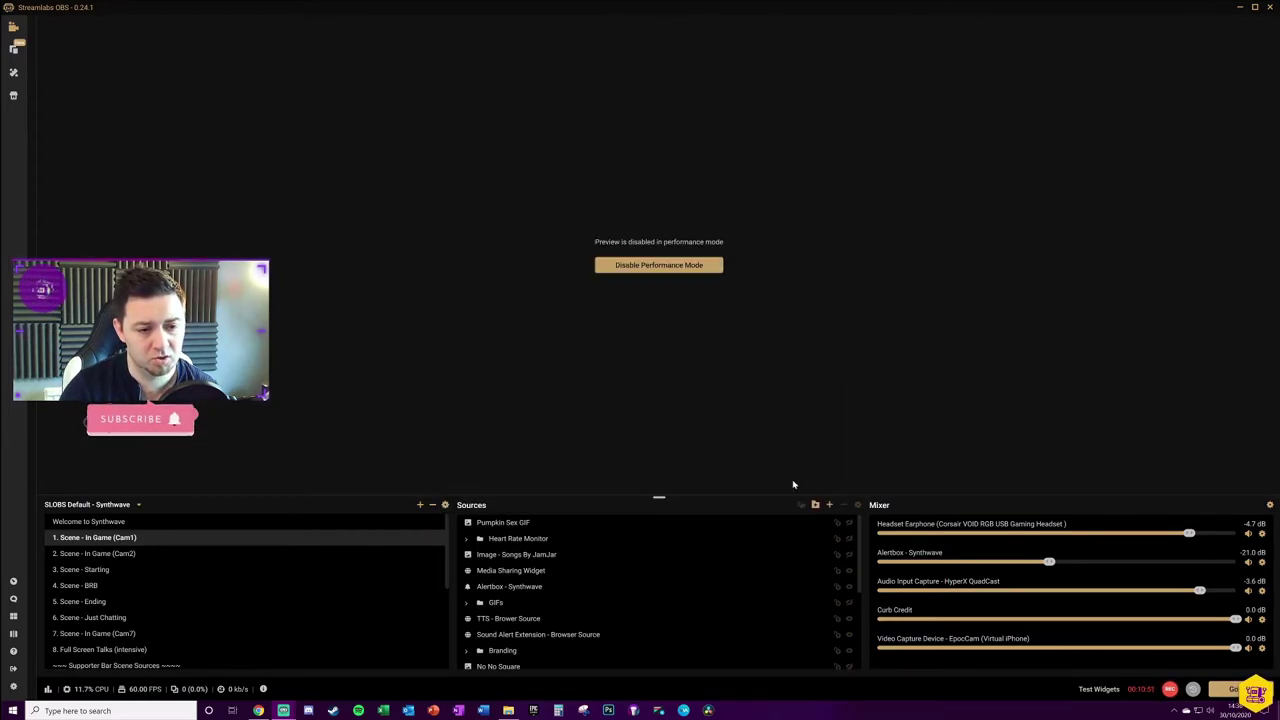
Disable performance mode and show the desktop
click(668, 266)
key(super+d)
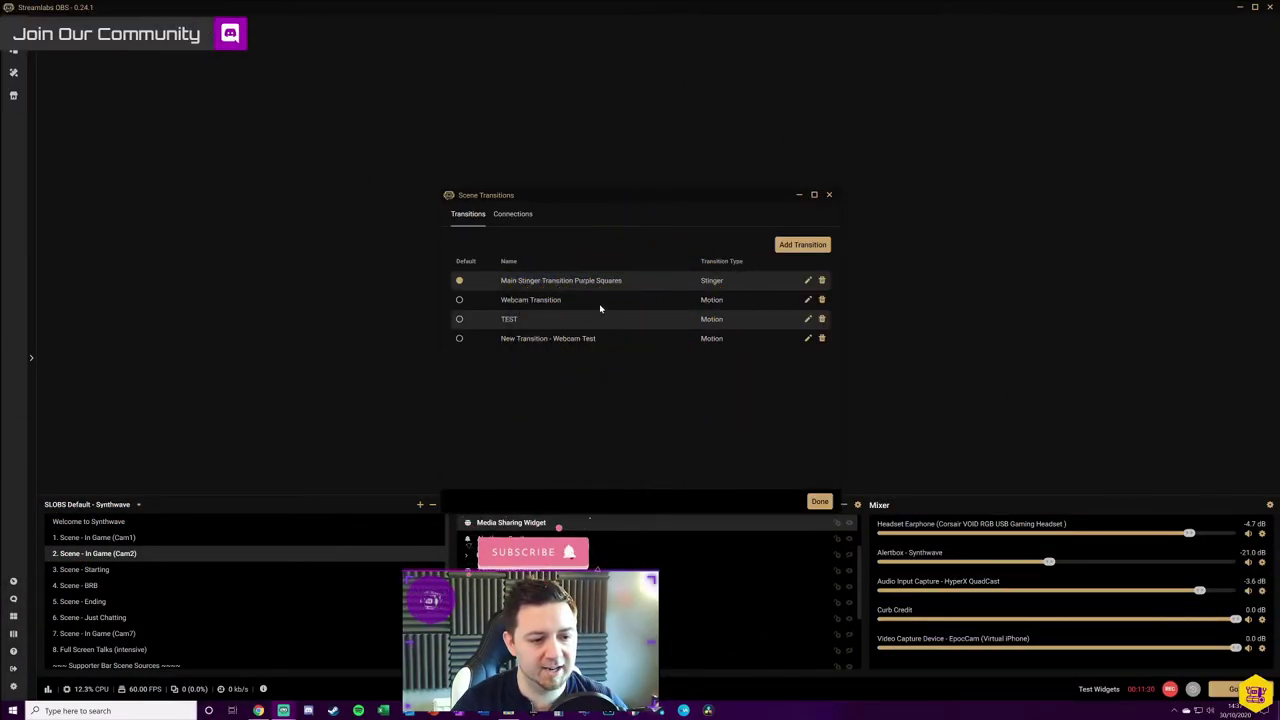
Increase Acceleration.X of the New Transition - Webcam Test motion transition, save it and review the scene connections
click(808, 339)
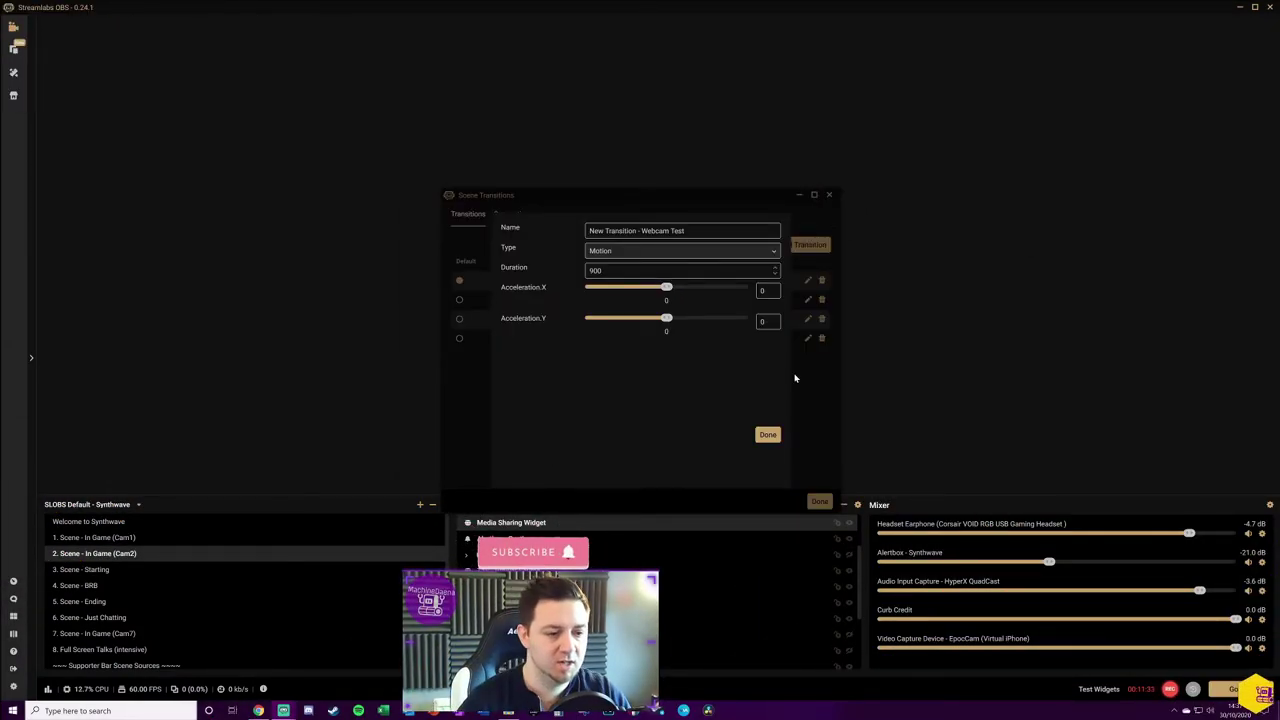
drag(667, 288, 726, 288)
click(767, 435)
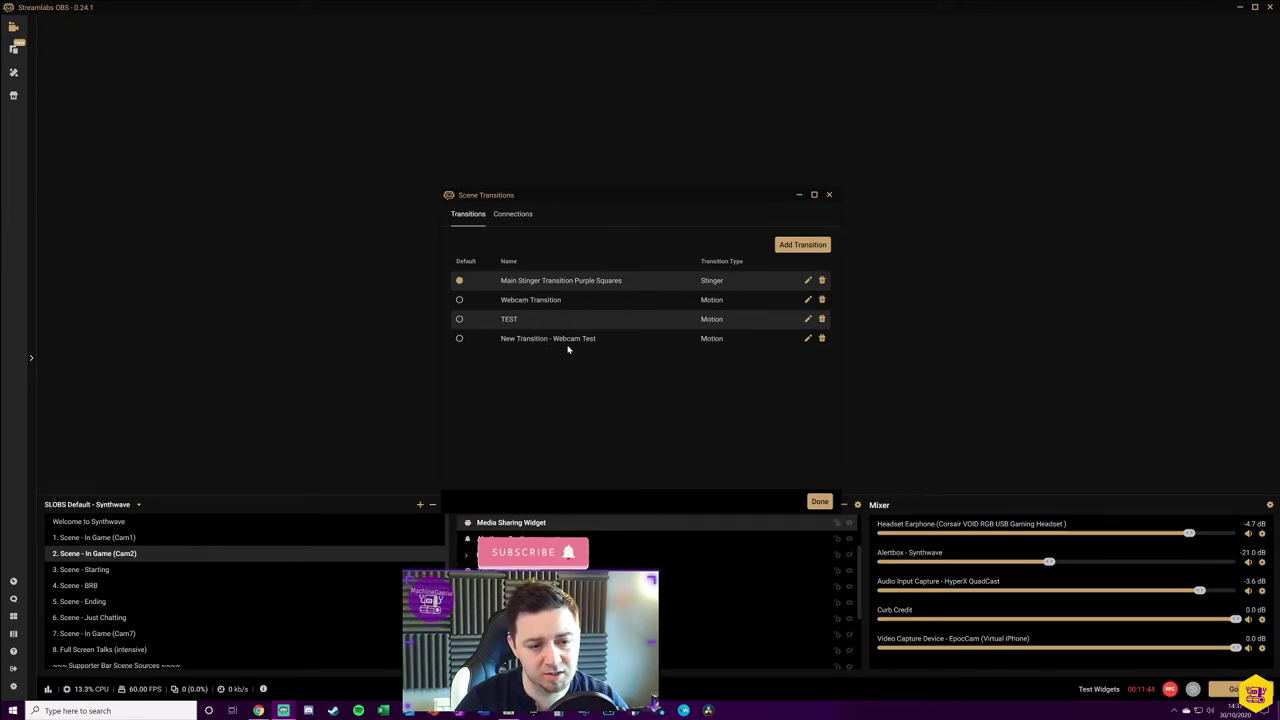
click(512, 214)
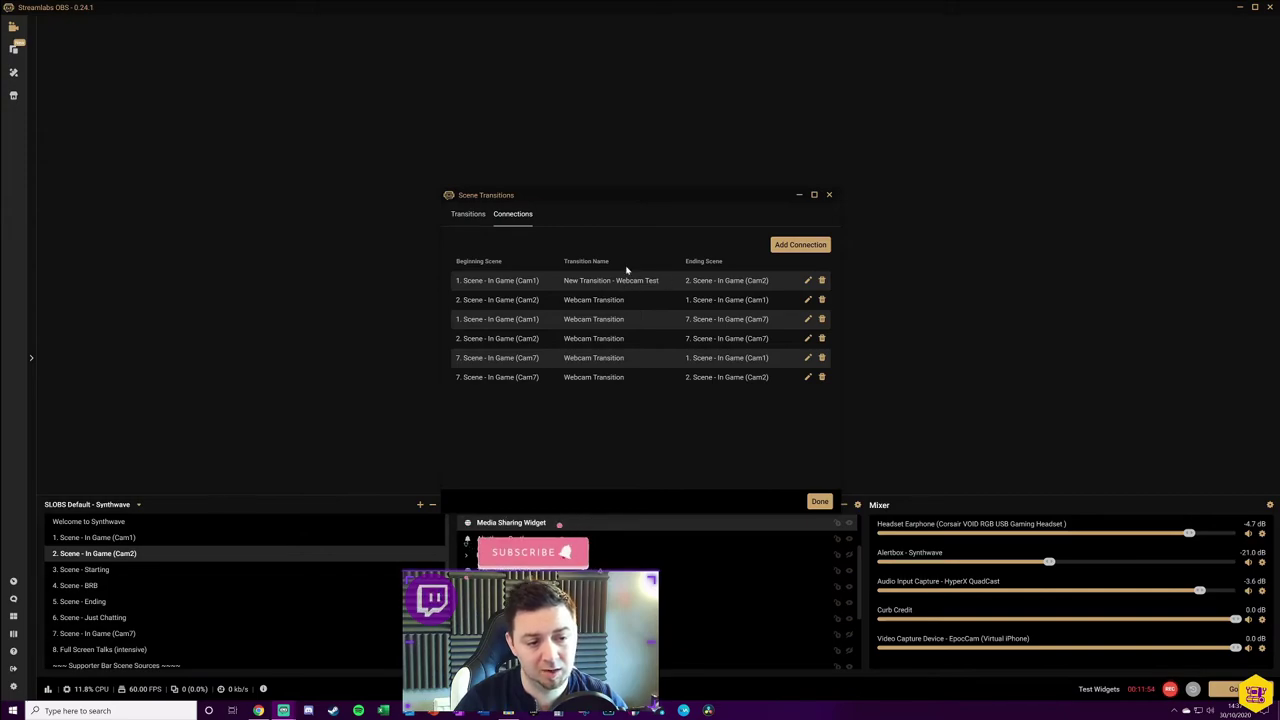
click(468, 214)
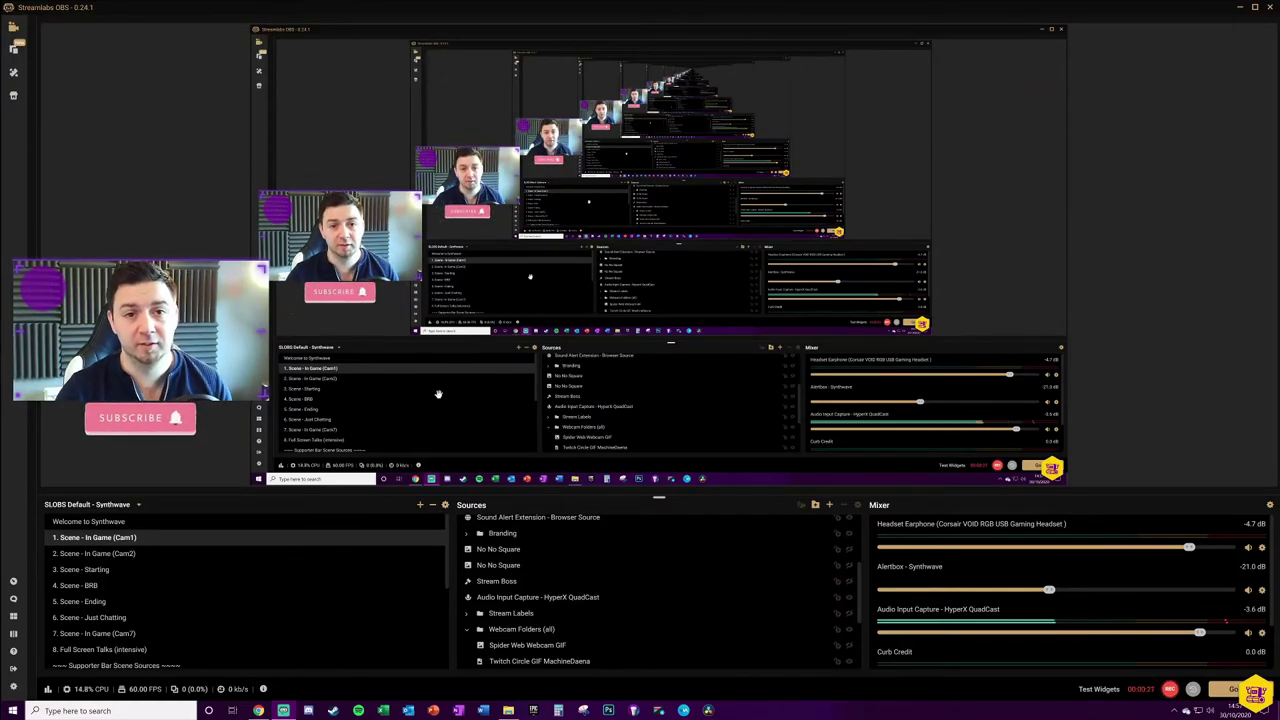
Review the scene connections, set the Webcam Transition's type to Stinger and close the transition settings
click(443, 505)
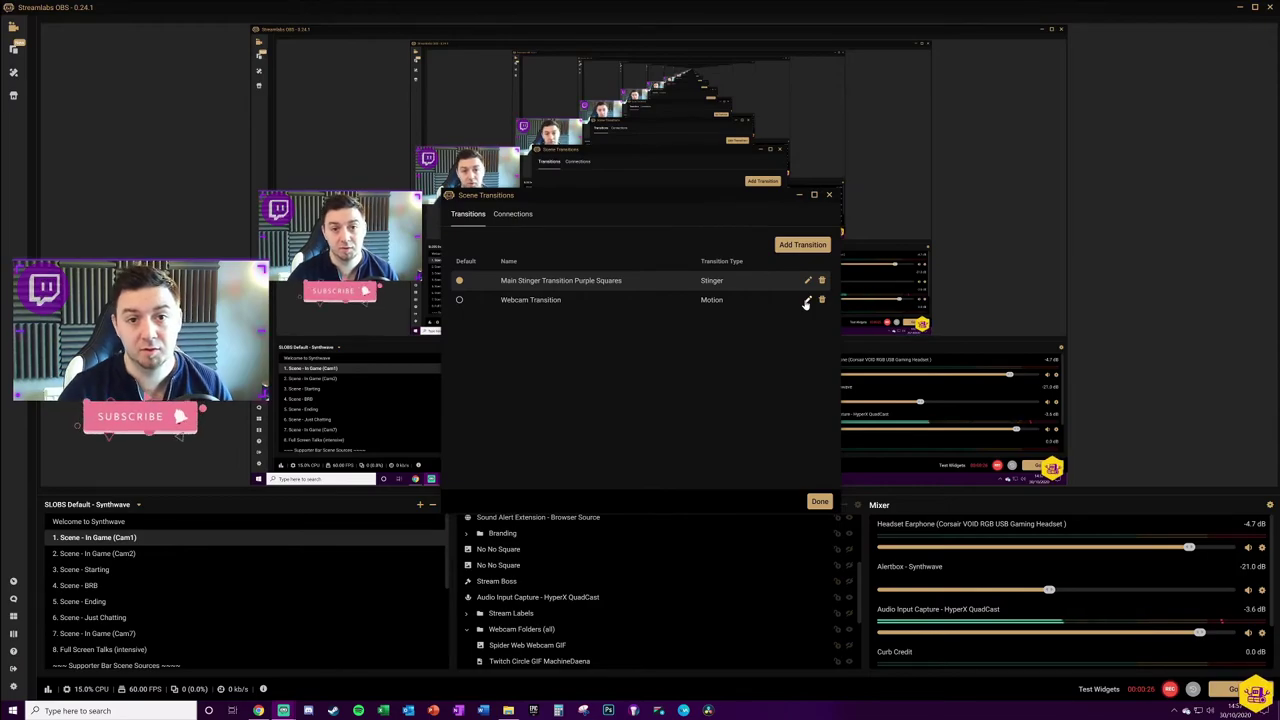
click(512, 214)
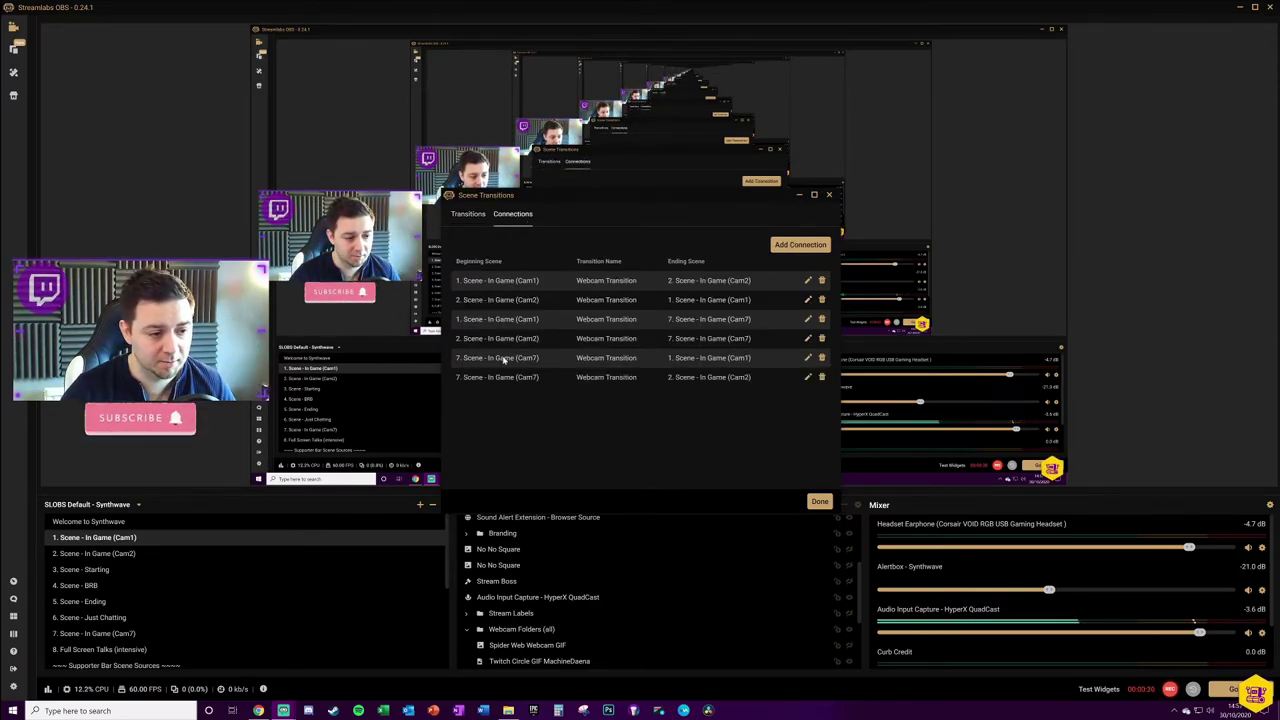
click(467, 214)
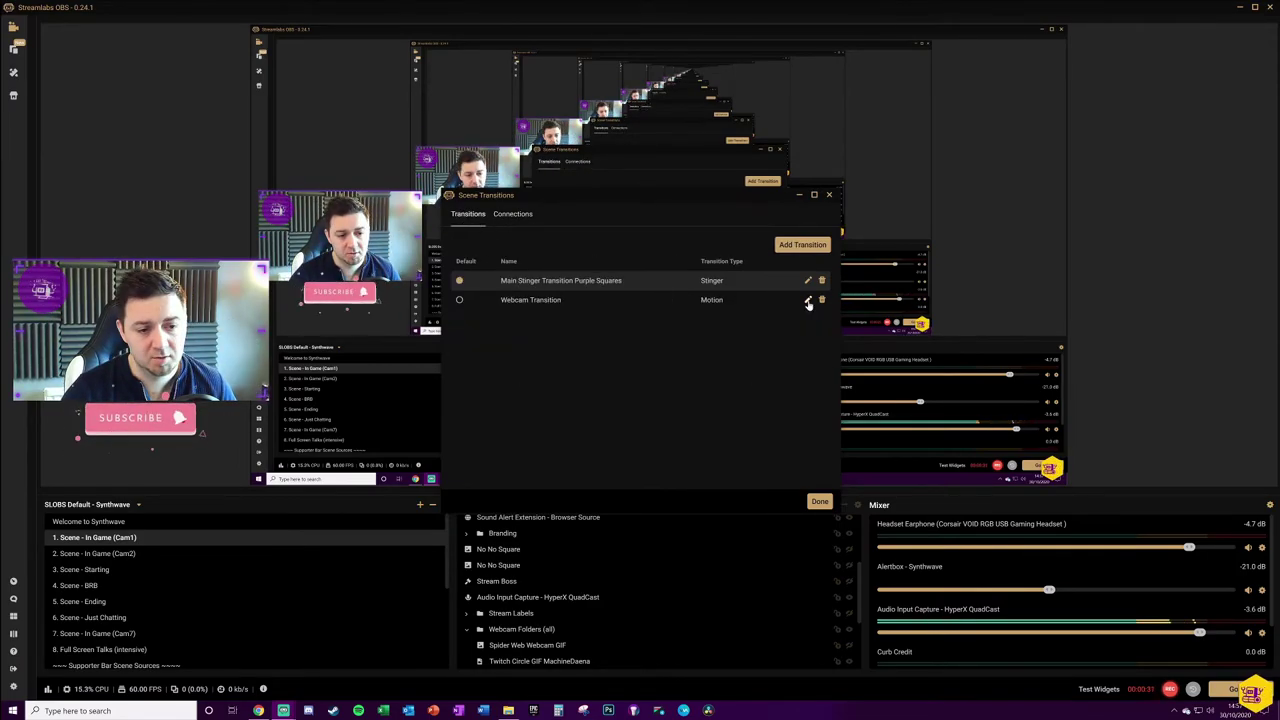
click(808, 299)
click(612, 252)
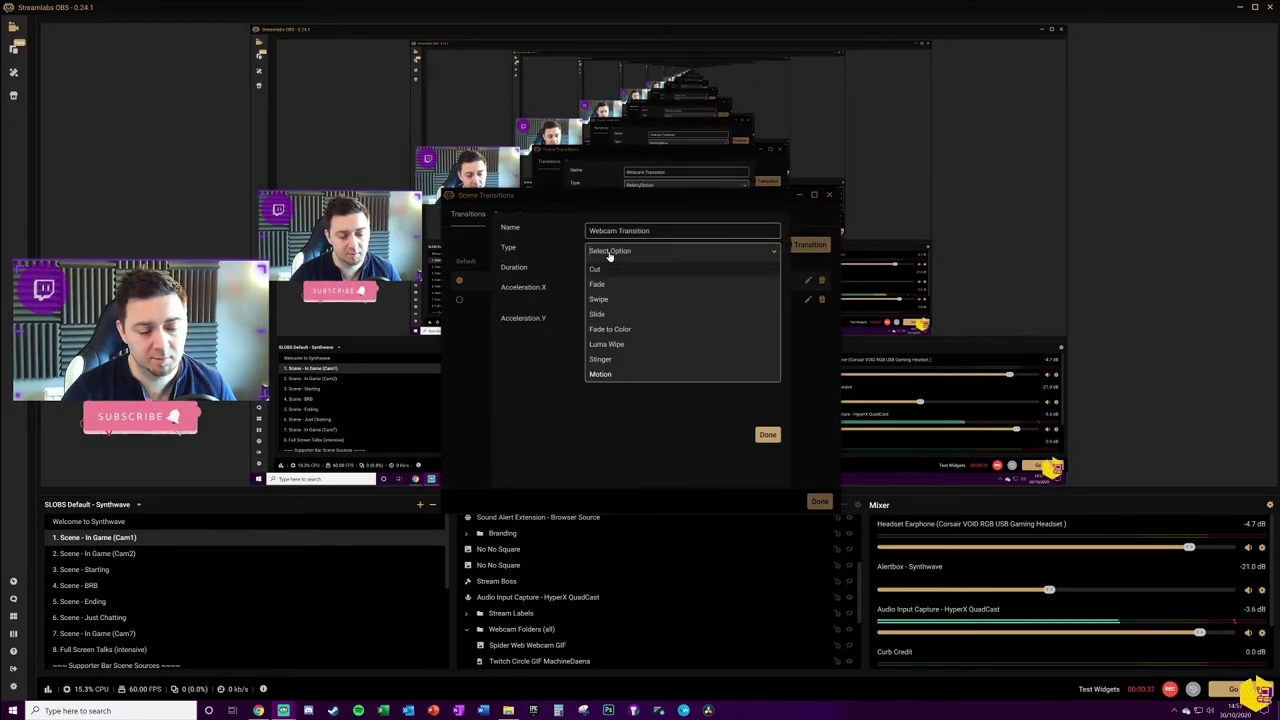
click(612, 359)
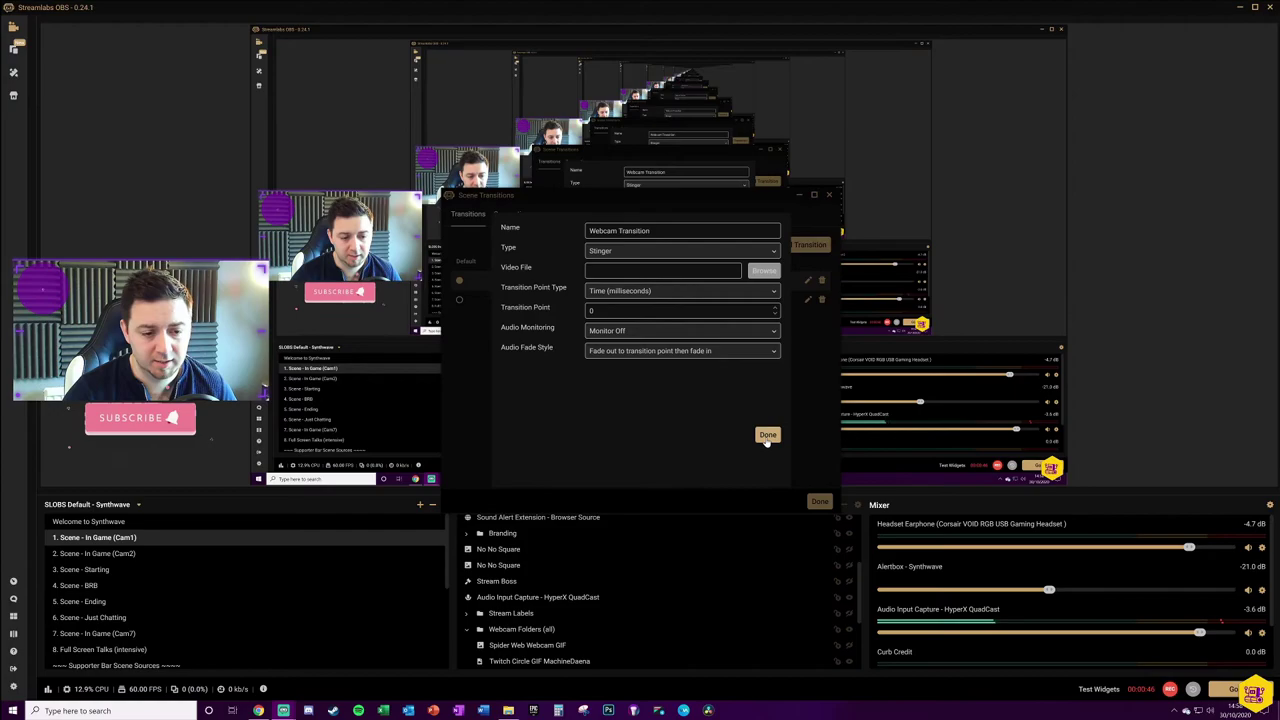
click(767, 435)
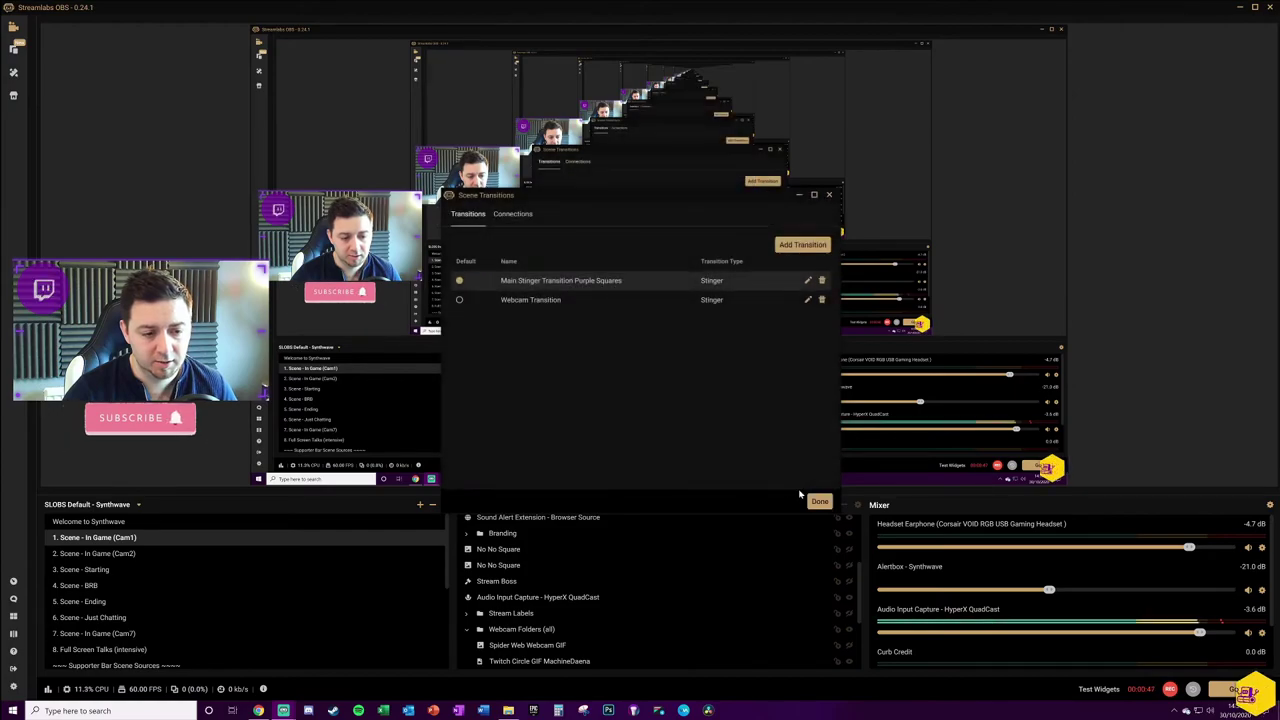
click(820, 501)
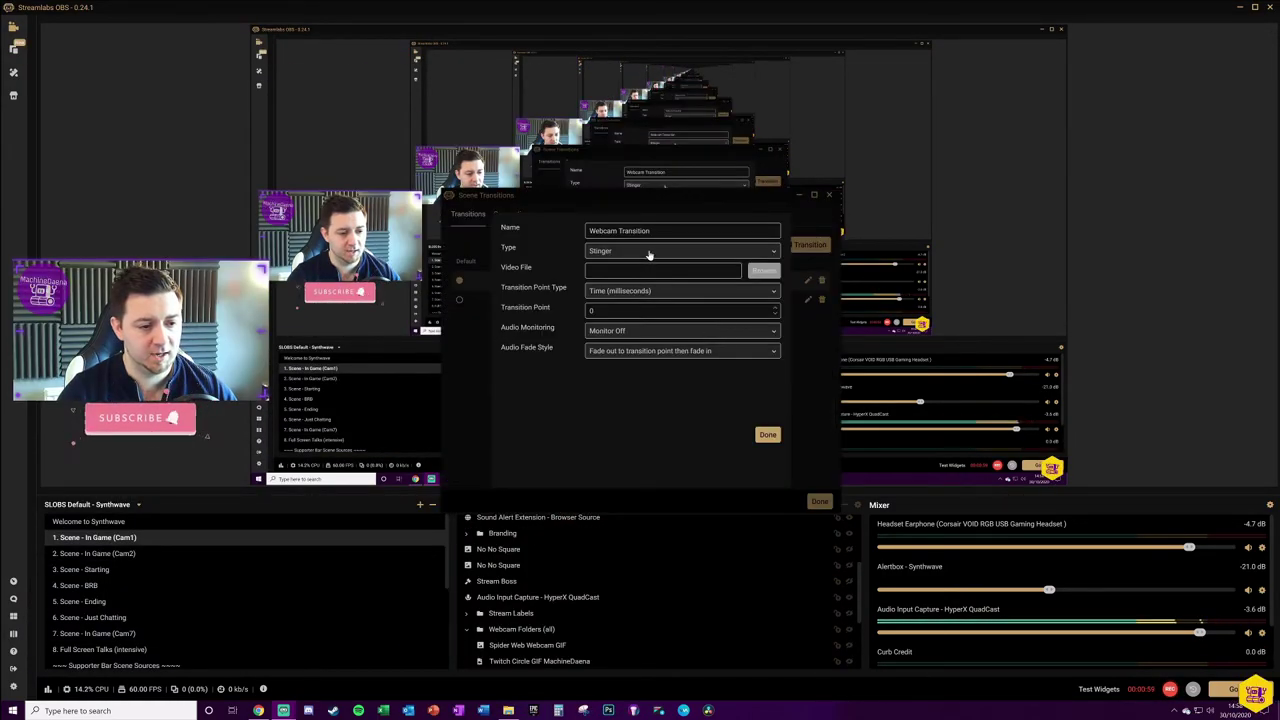
Set the Webcam Transition to Luma Wipe with the Burst image and test it by switching in-game scenes, returning to Cam1
click(648, 254)
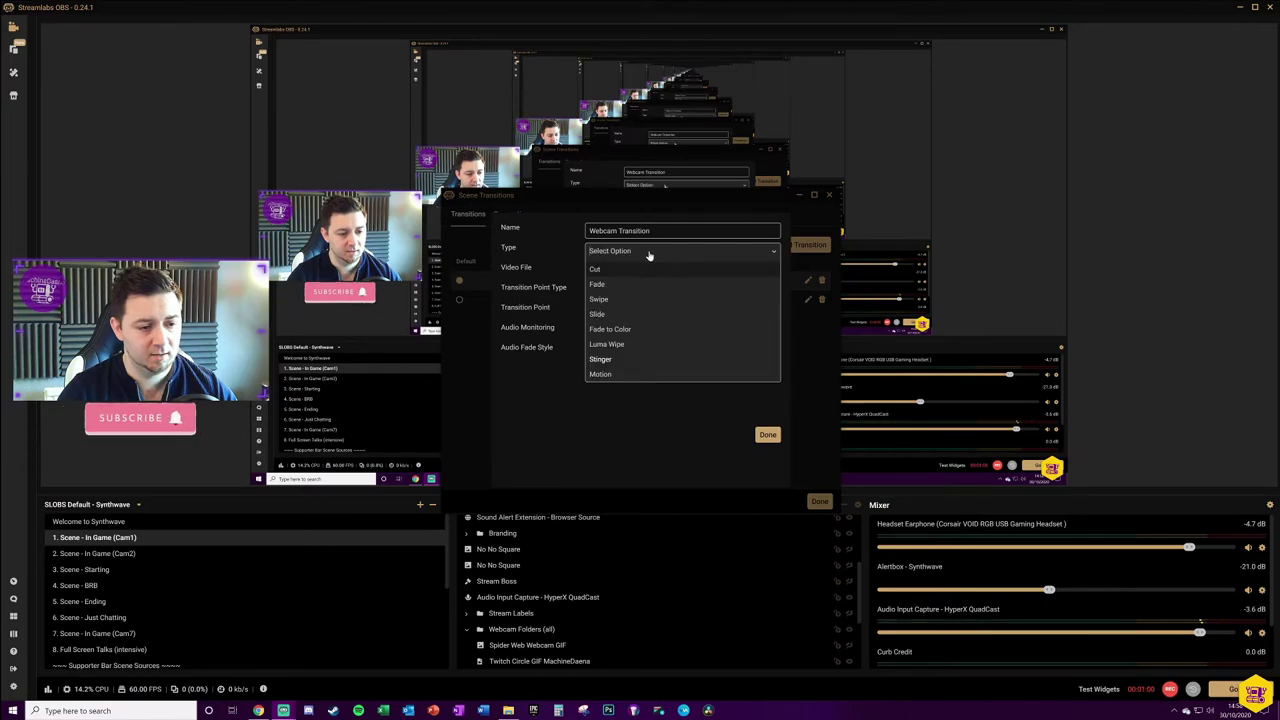
click(608, 352)
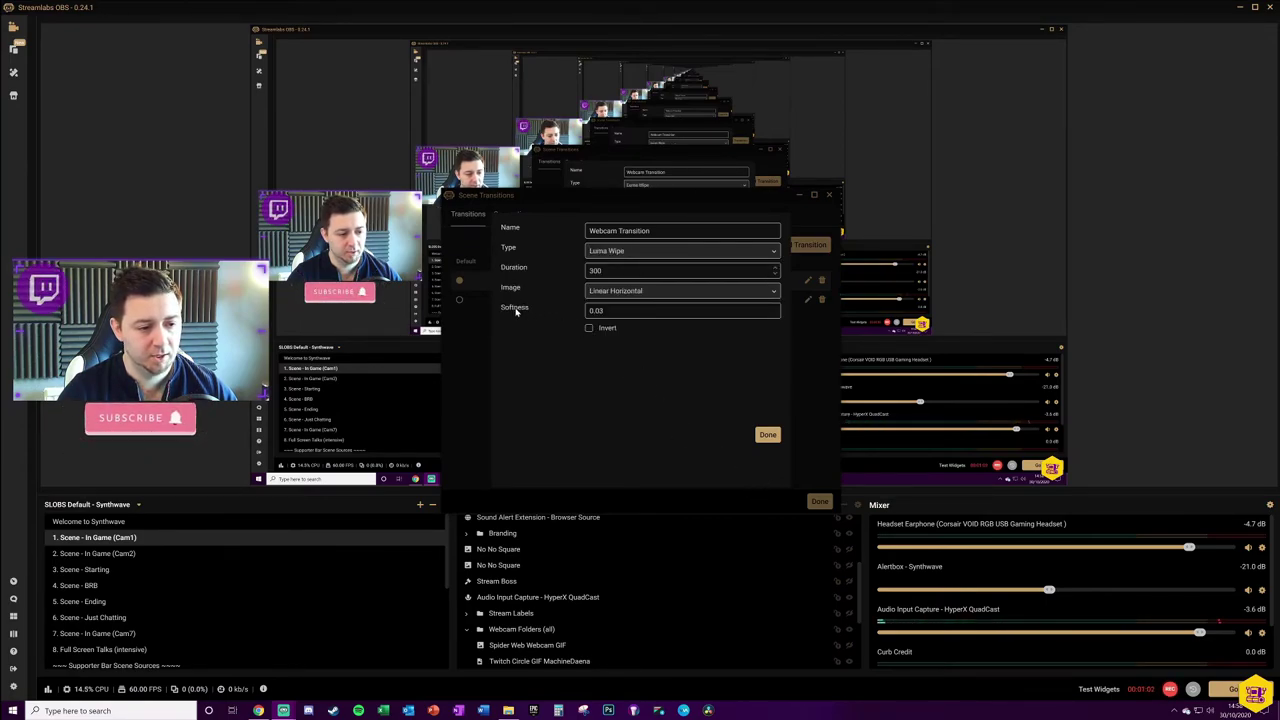
click(649, 291)
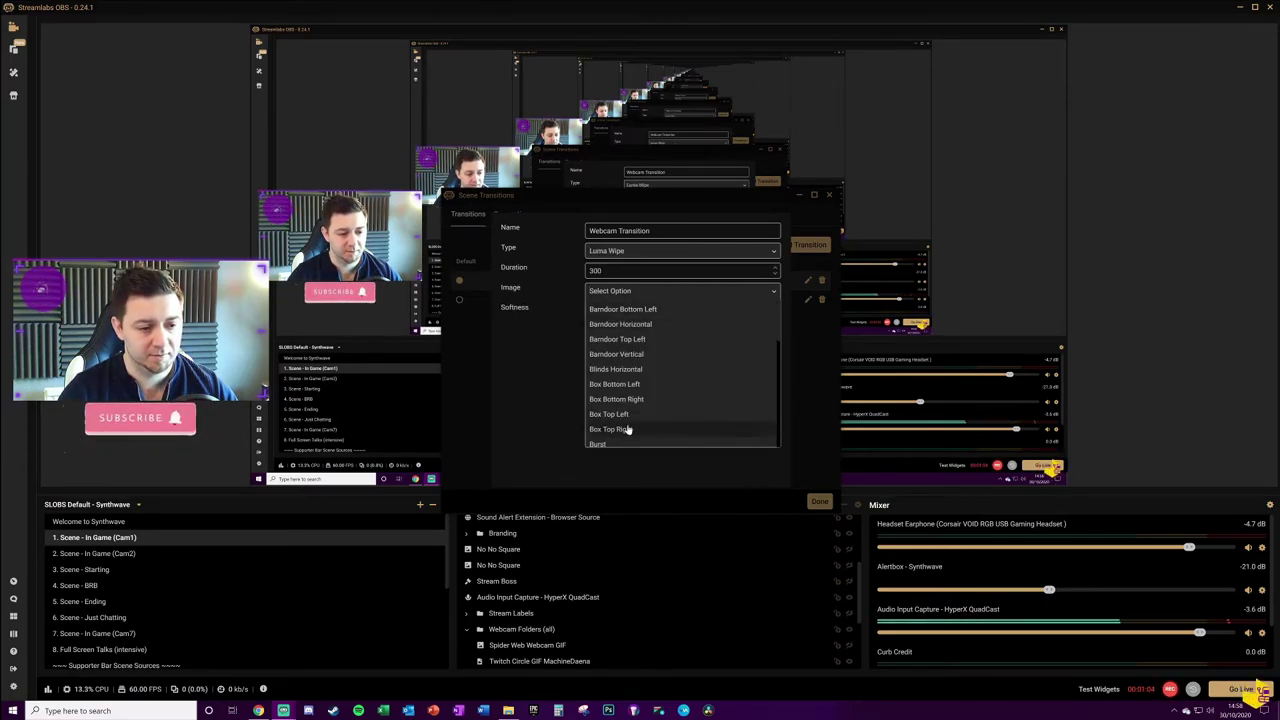
scroll(640, 355, down, 3)
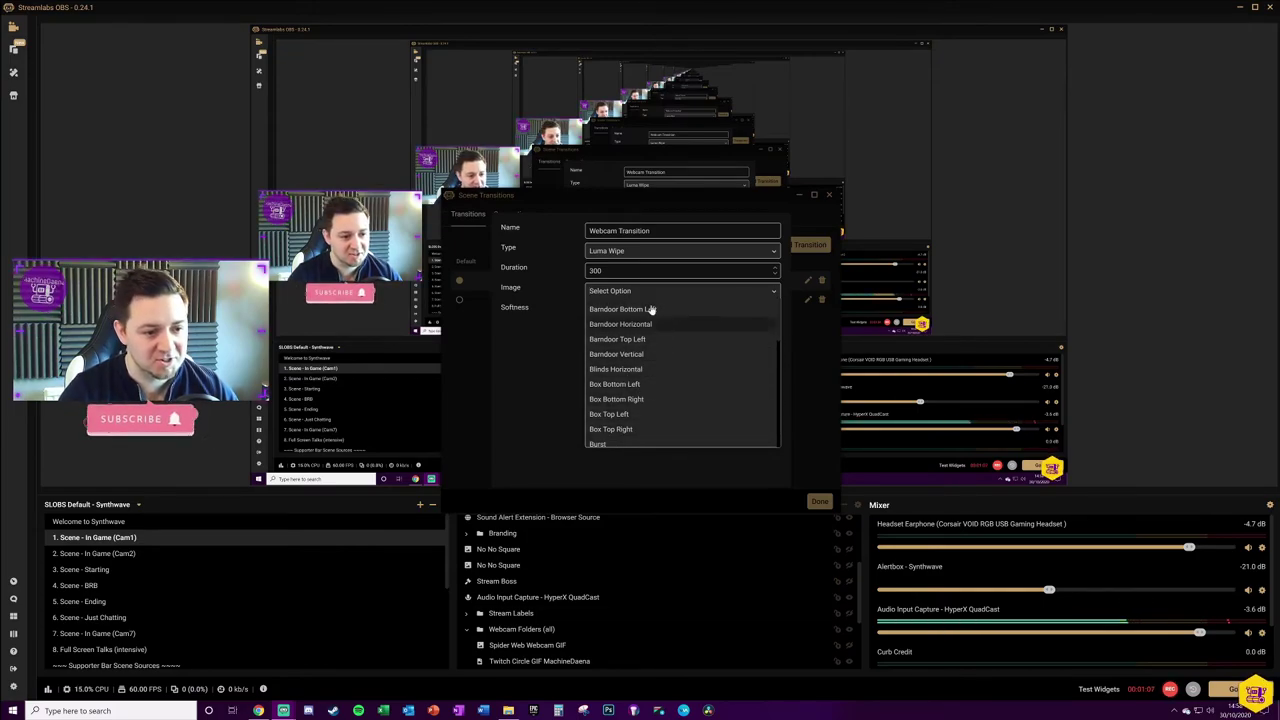
click(640, 366)
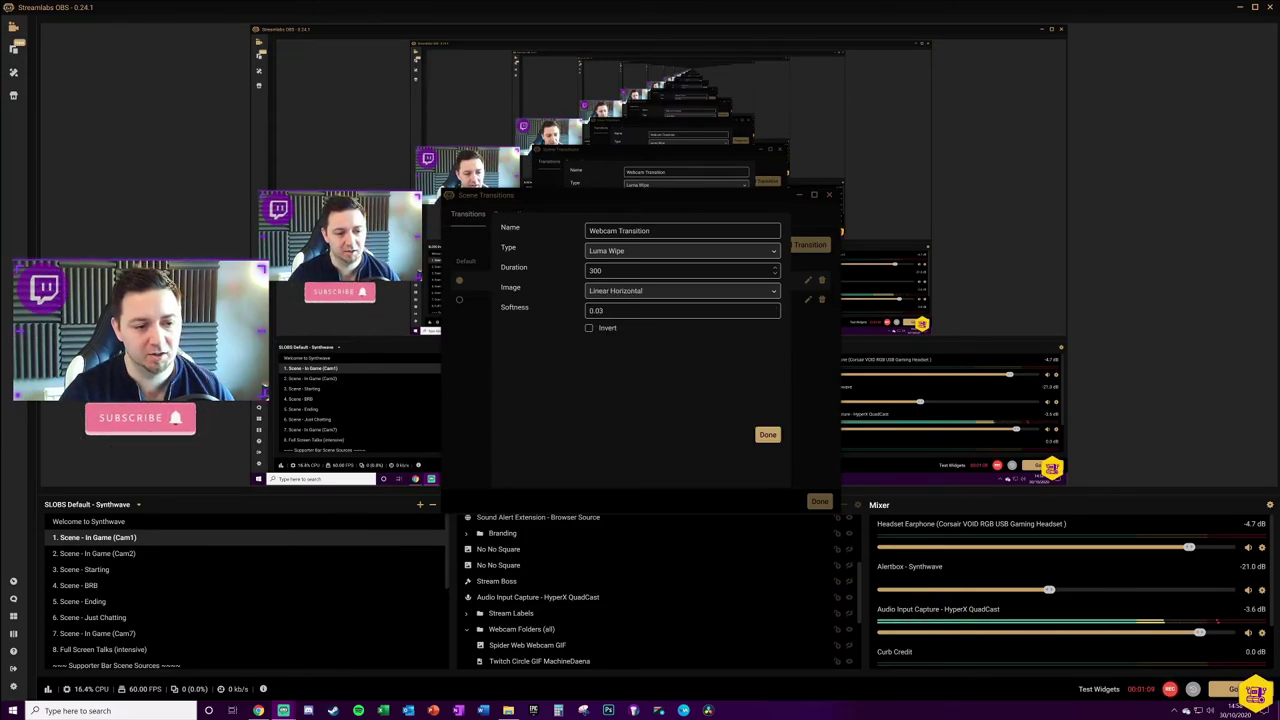
click(665, 291)
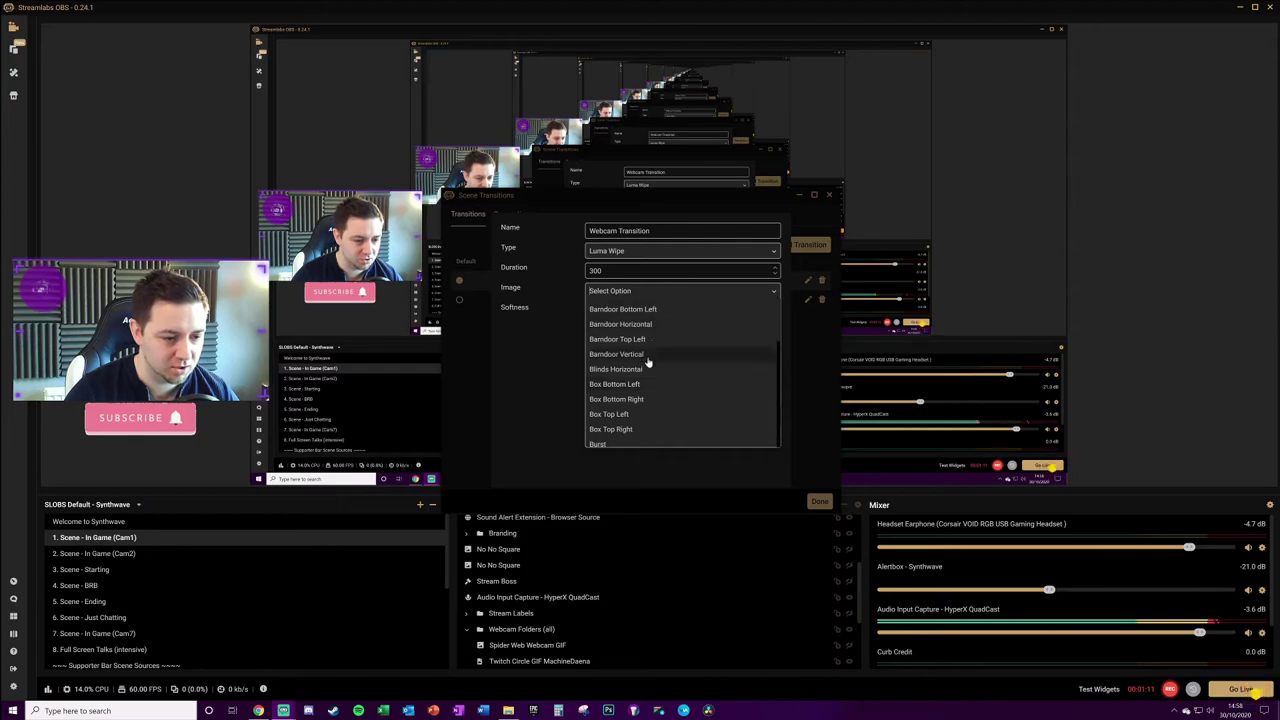
click(622, 446)
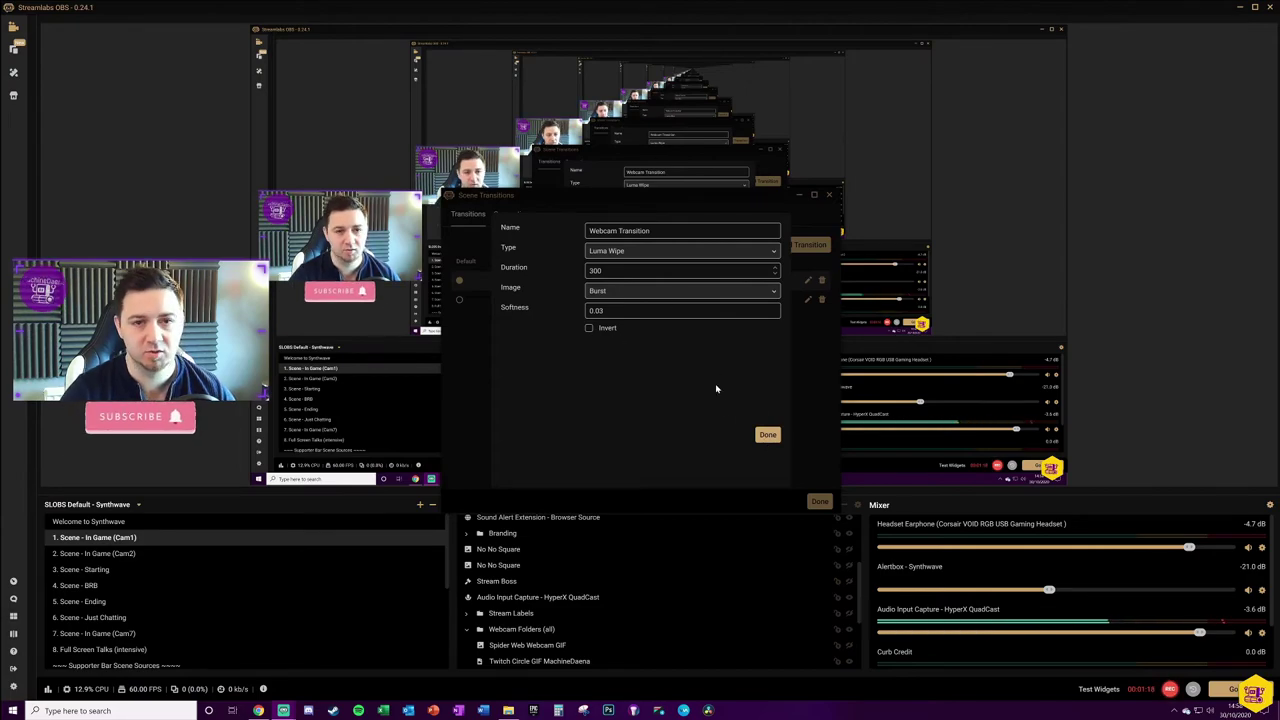
click(767, 435)
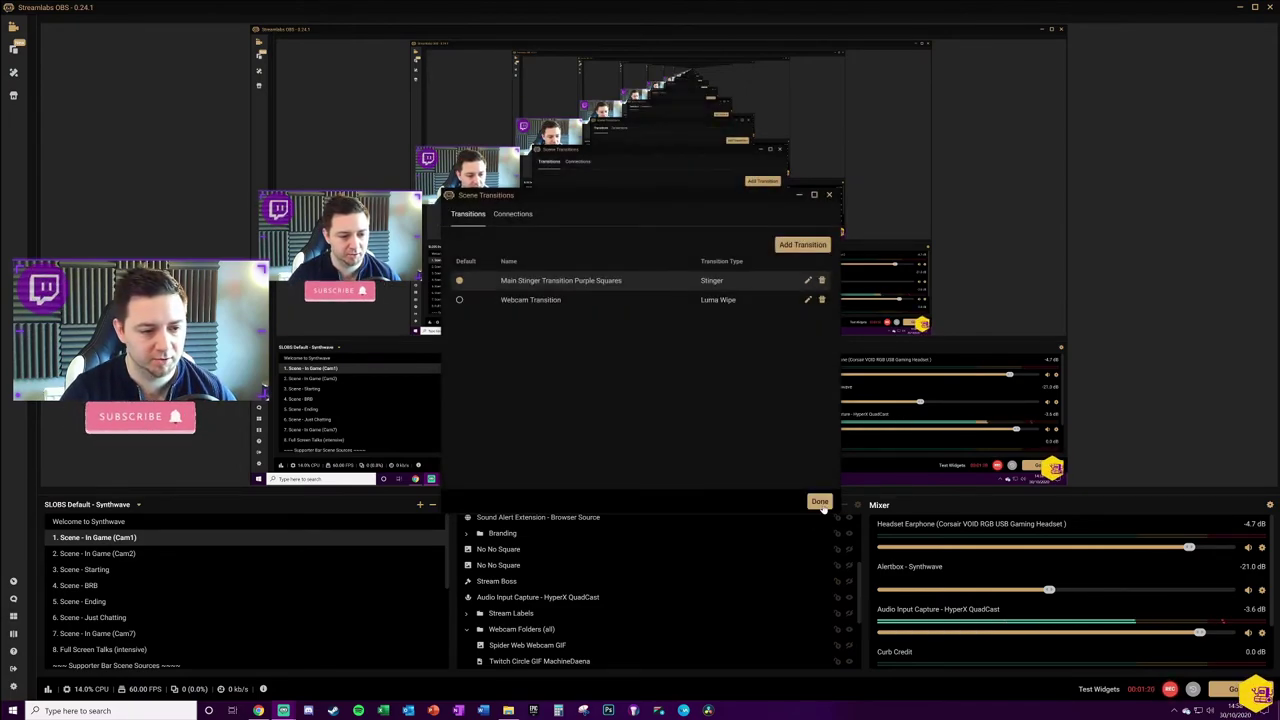
click(819, 501)
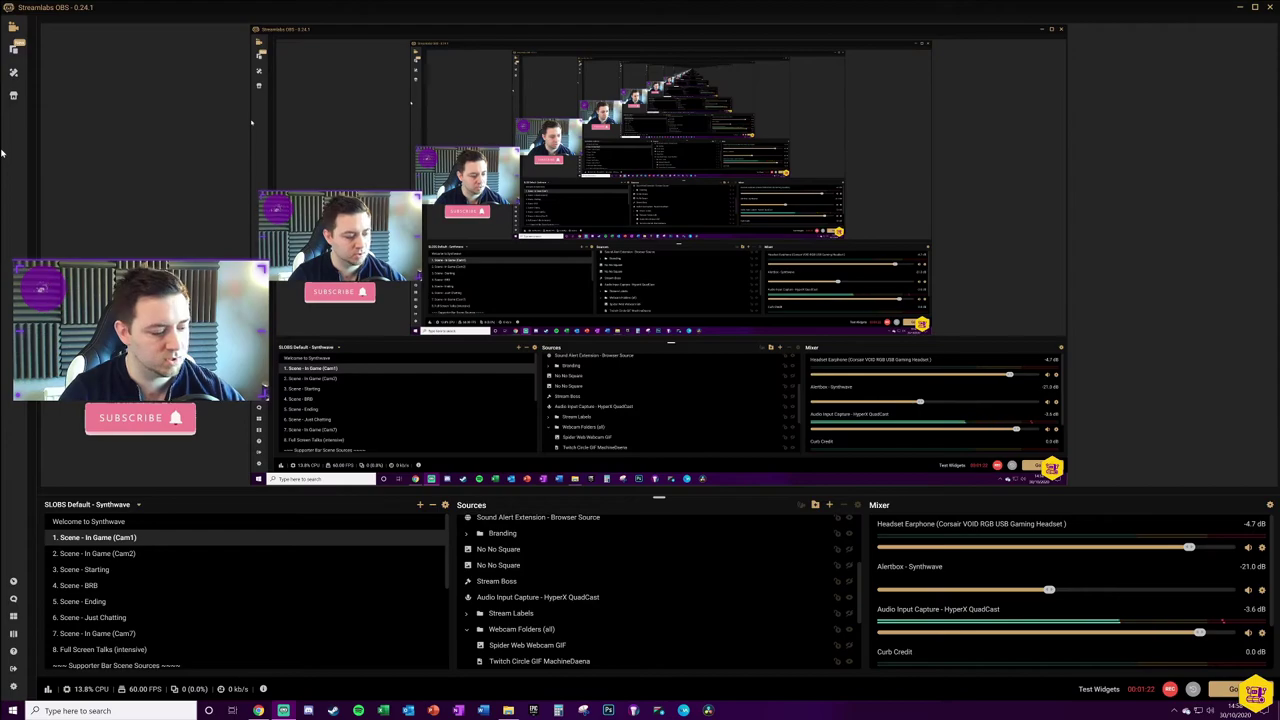
key(F2)
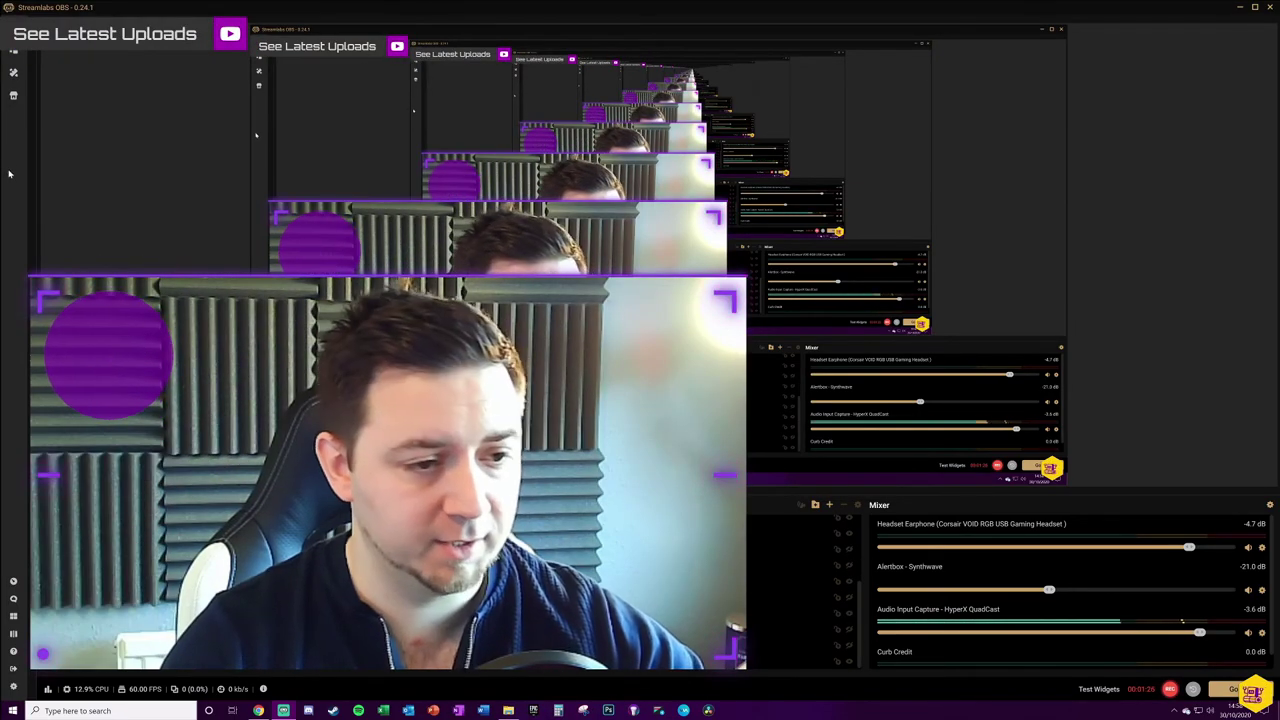
key(F1)
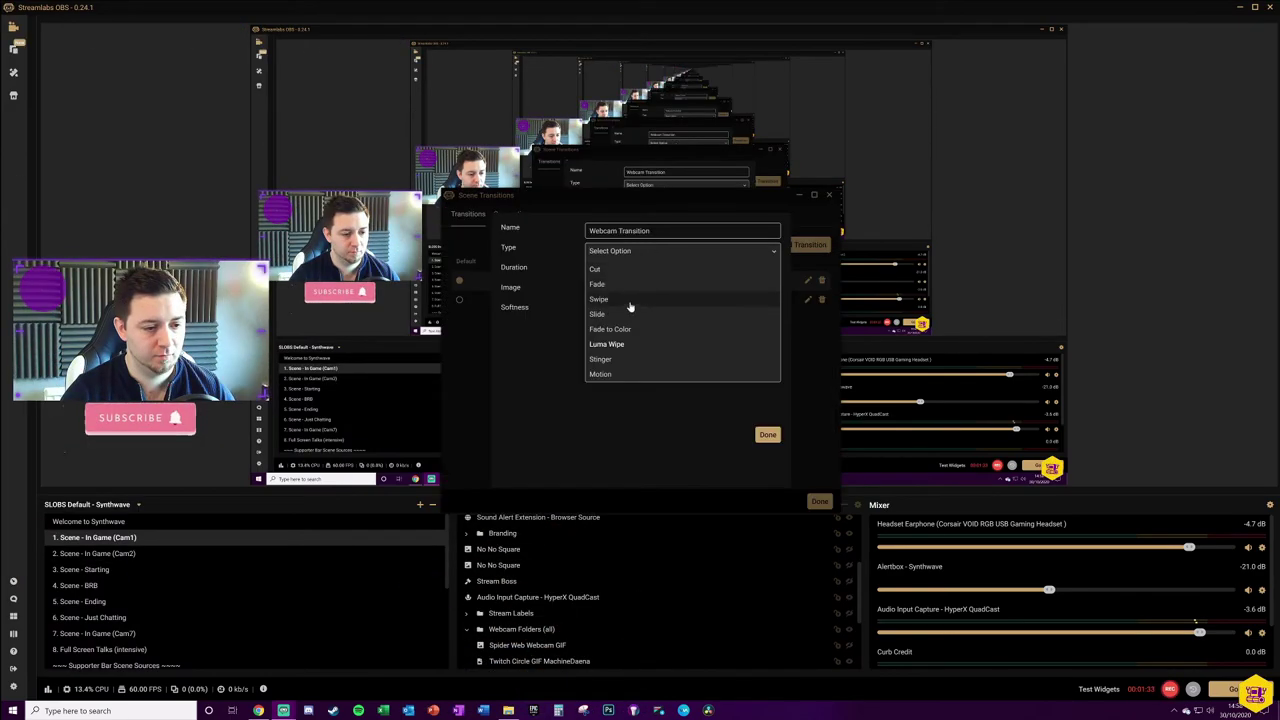
Set the Webcam Transition's type to Fade to Color, check its colour choices and test it by switching away from In Game (Cam1)
click(634, 345)
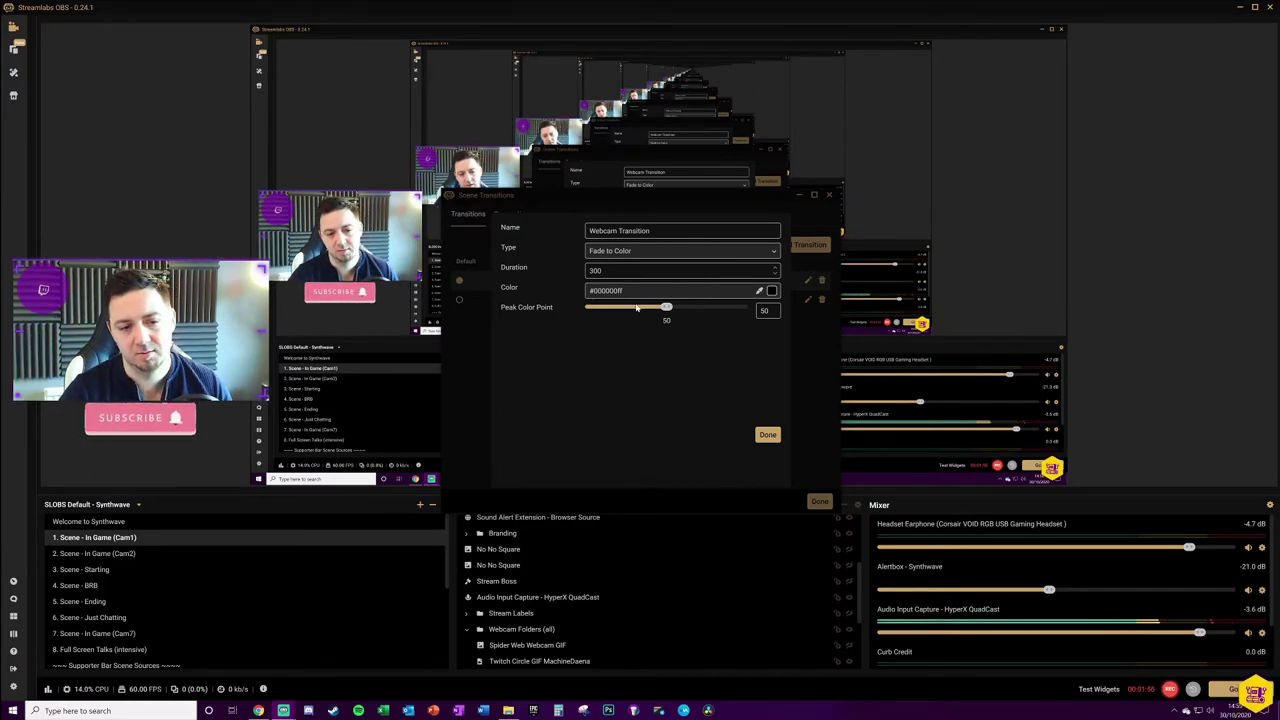
click(771, 291)
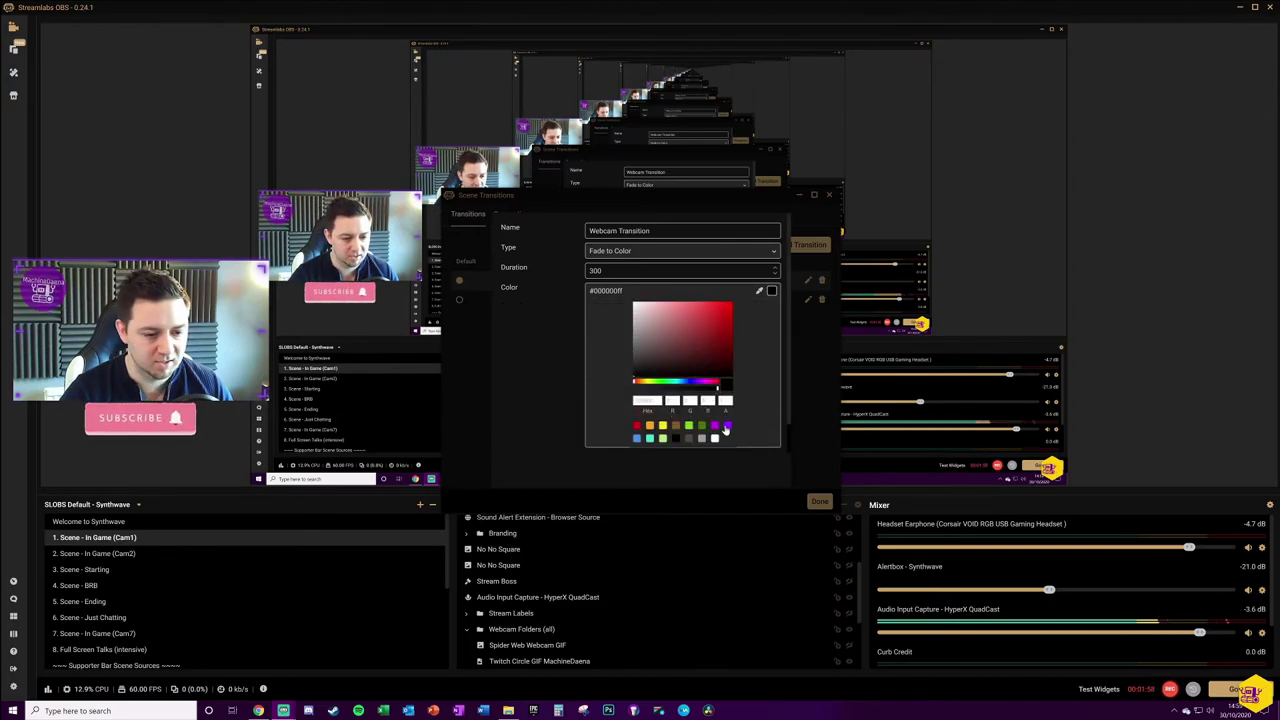
click(819, 501)
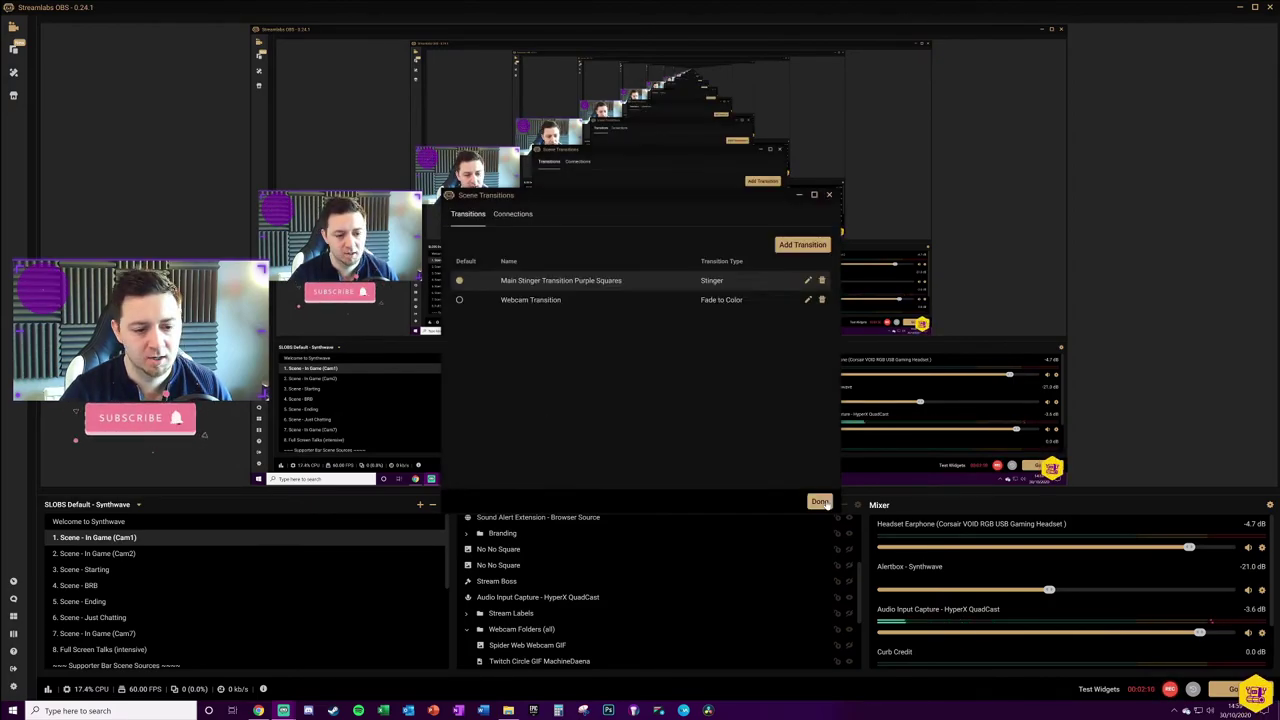
click(818, 462)
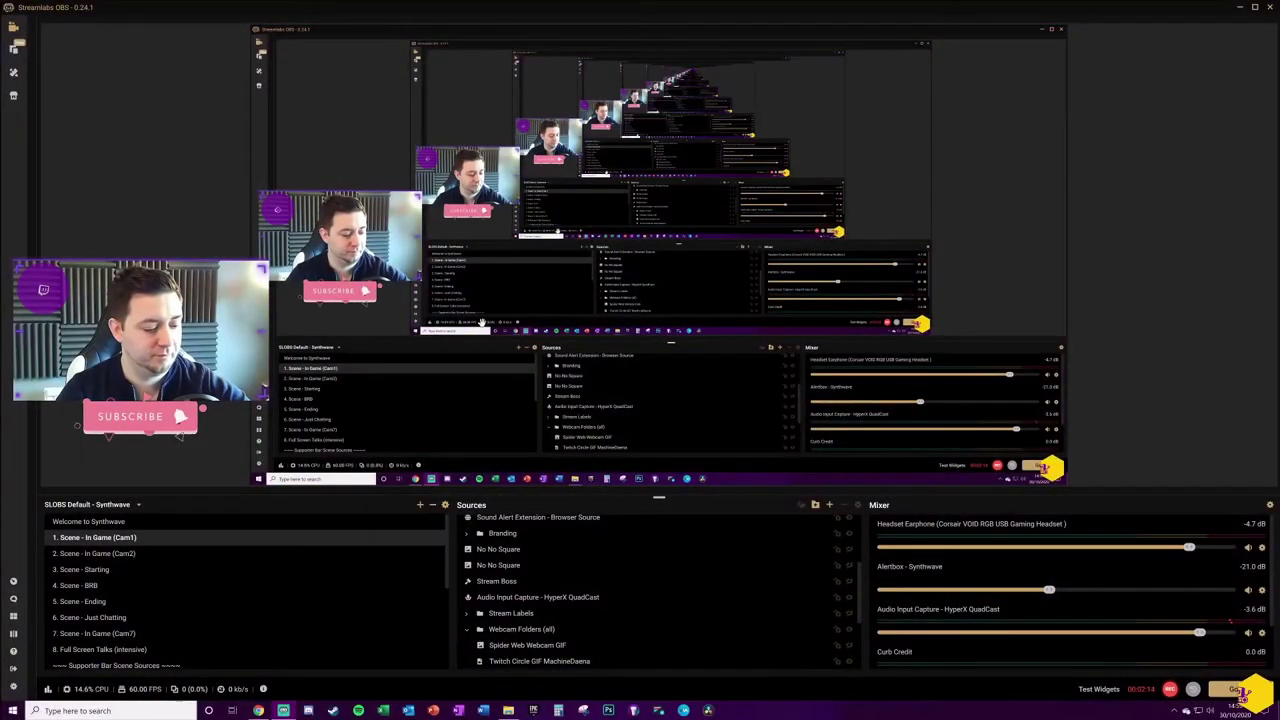
key(F2)
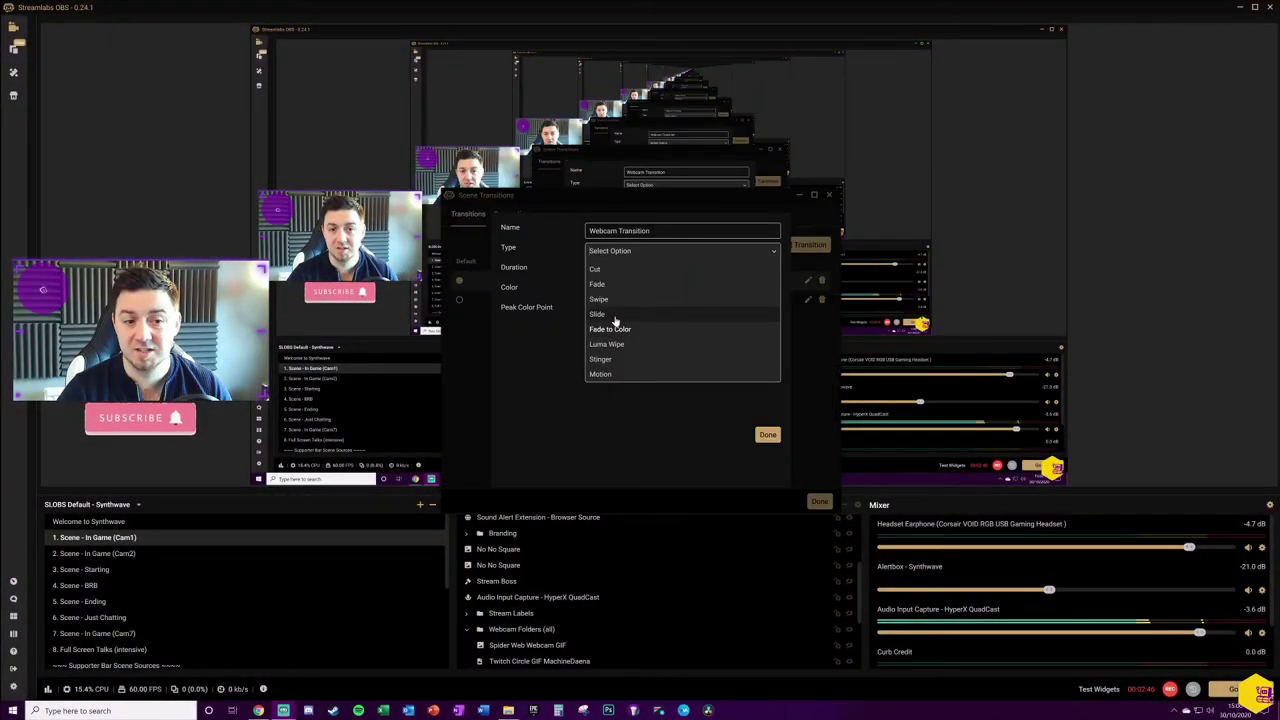
Set the Webcam Transition's type to Slide, check its direction choices and save the transition settings
click(599, 314)
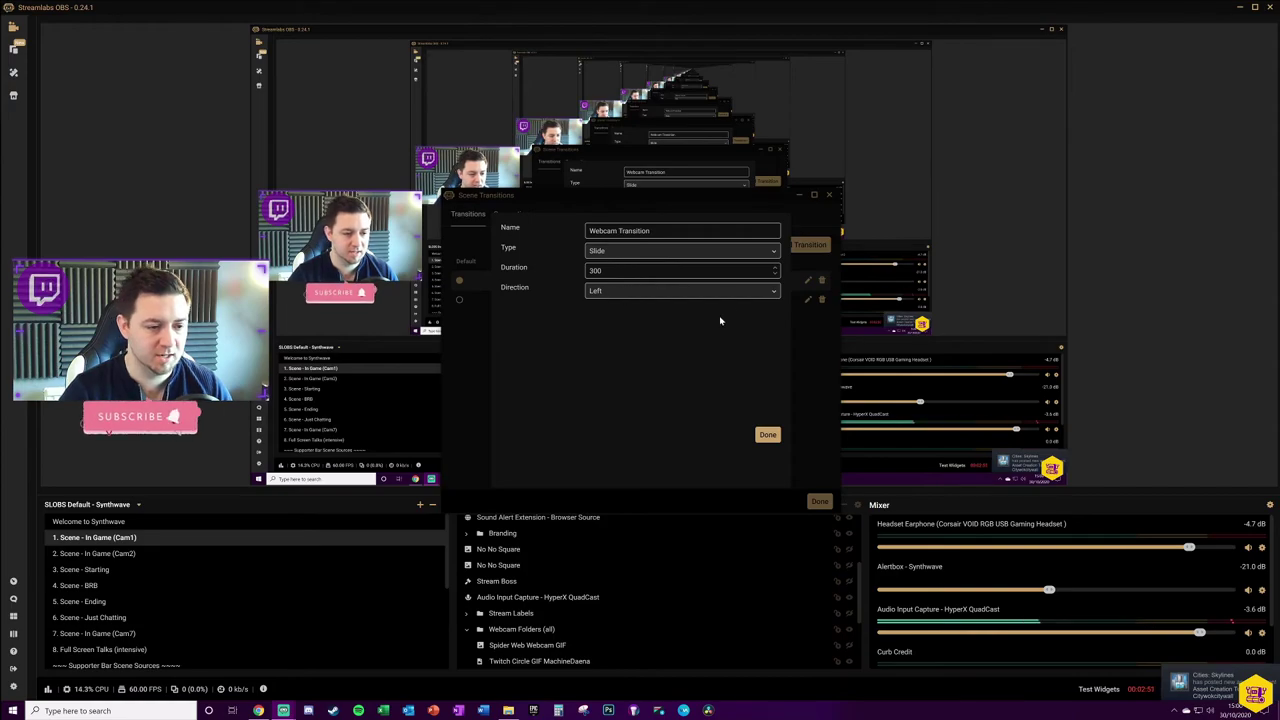
click(652, 291)
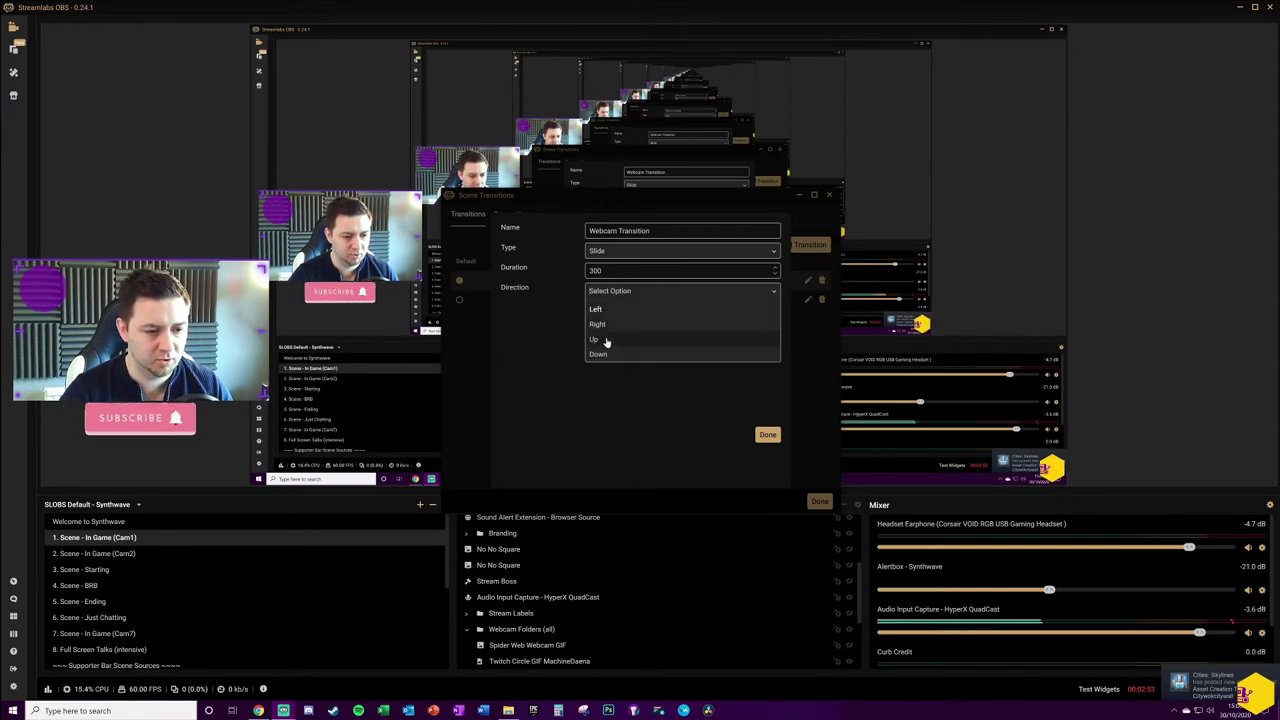
click(592, 422)
click(767, 435)
click(819, 501)
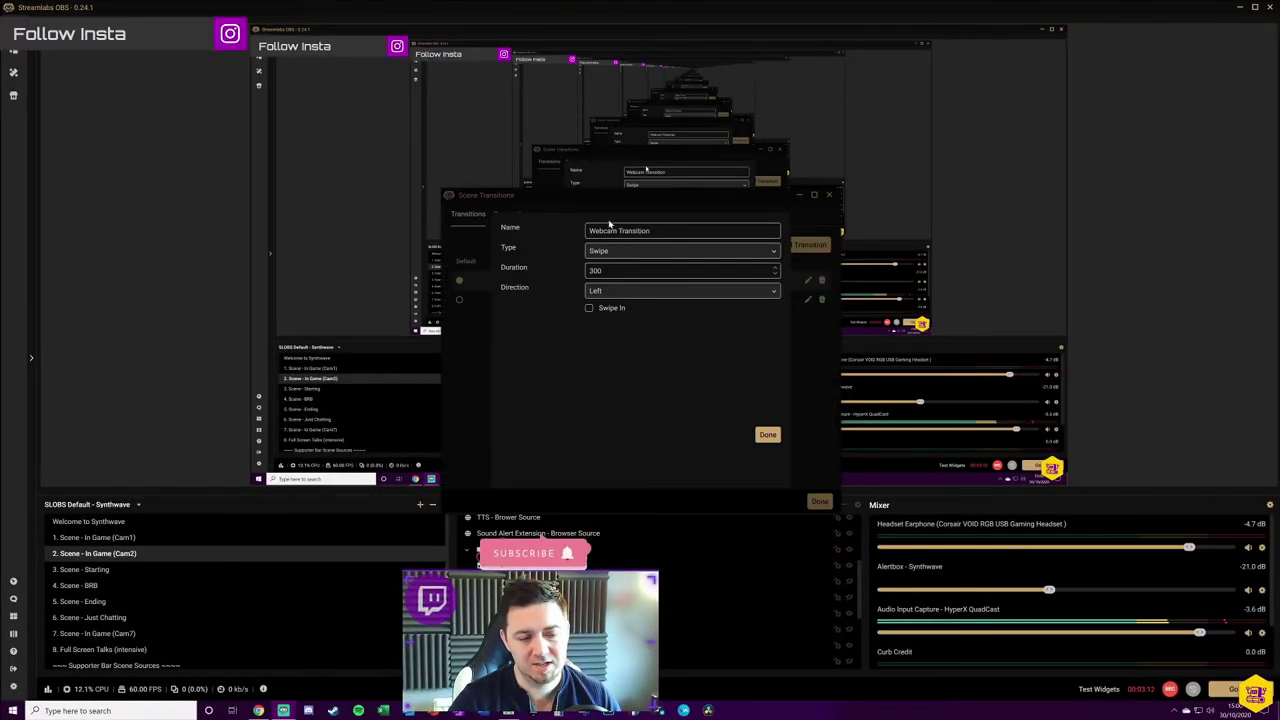
Set the Webcam Transition's type to Swipe, save it and test it by switching from In Game (Cam1) to In Game (Cam2)
click(590, 252)
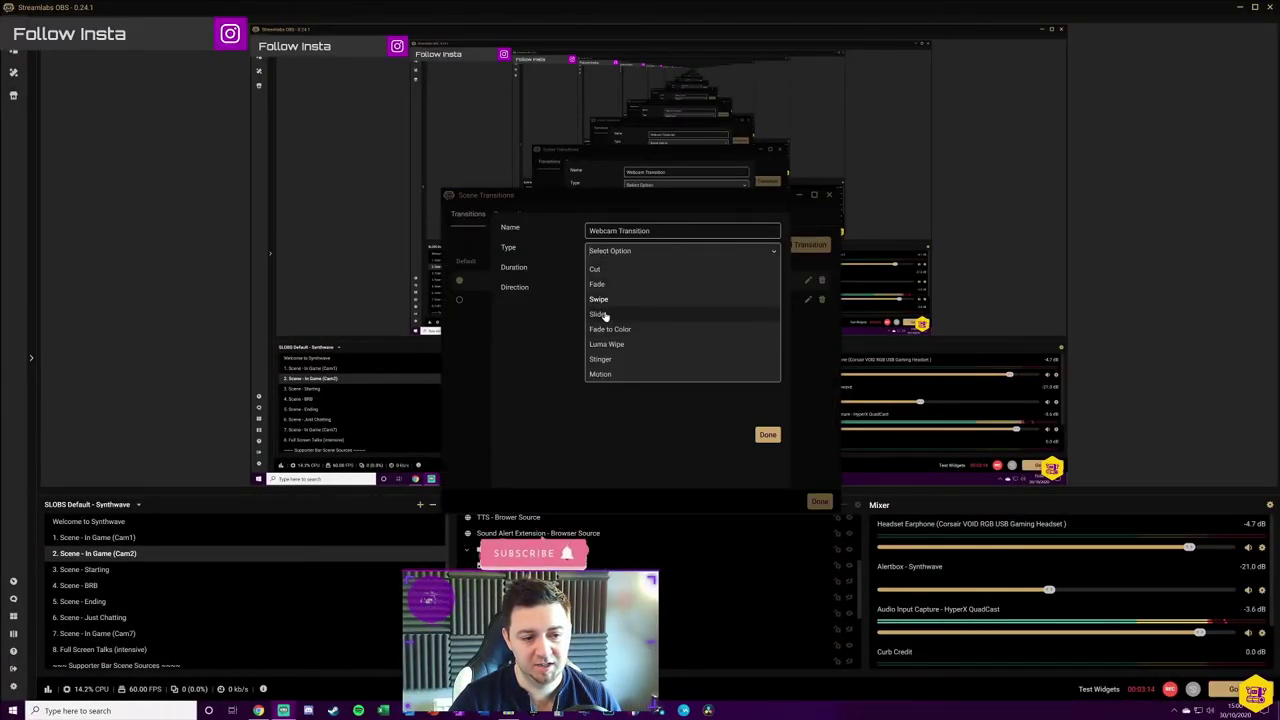
click(605, 299)
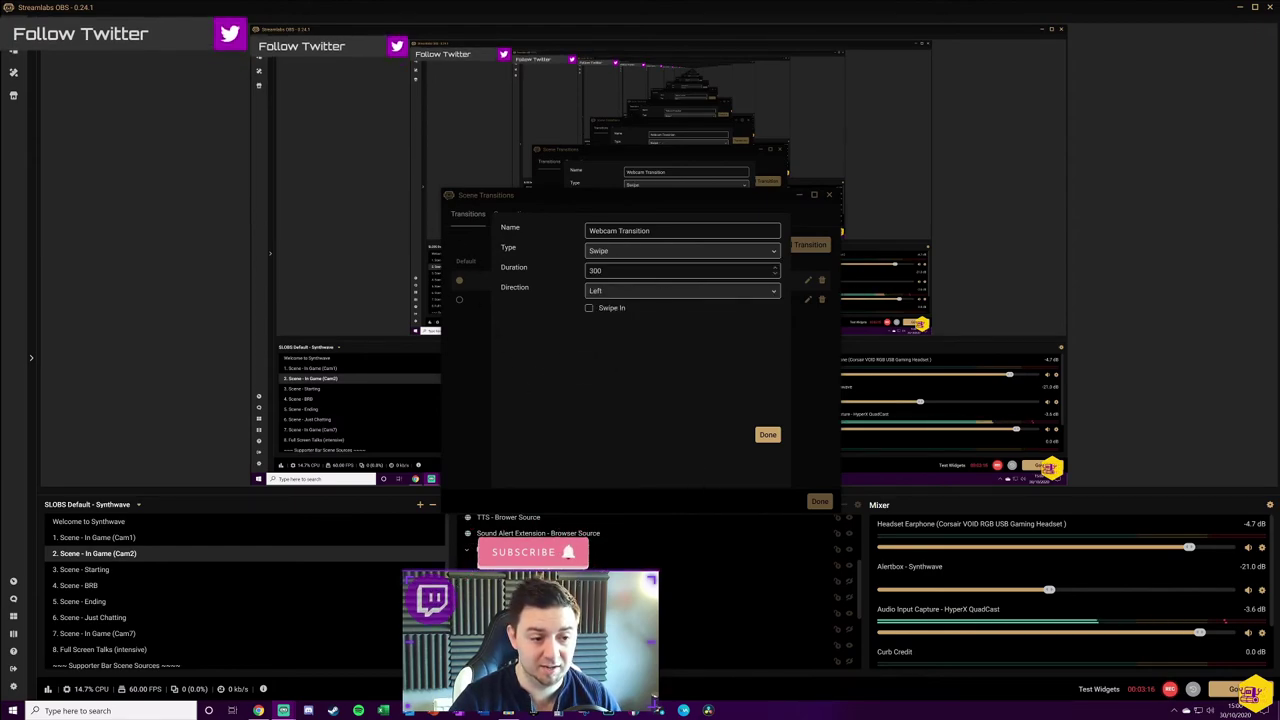
click(632, 254)
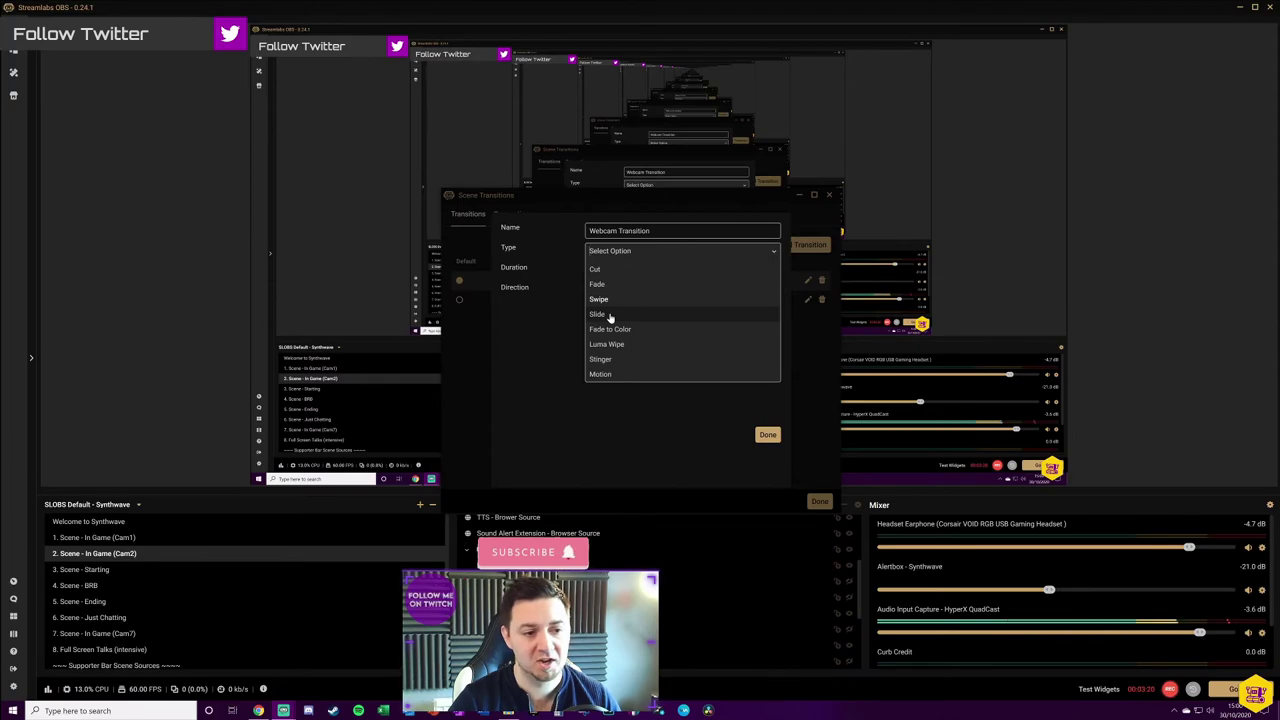
click(605, 299)
click(767, 436)
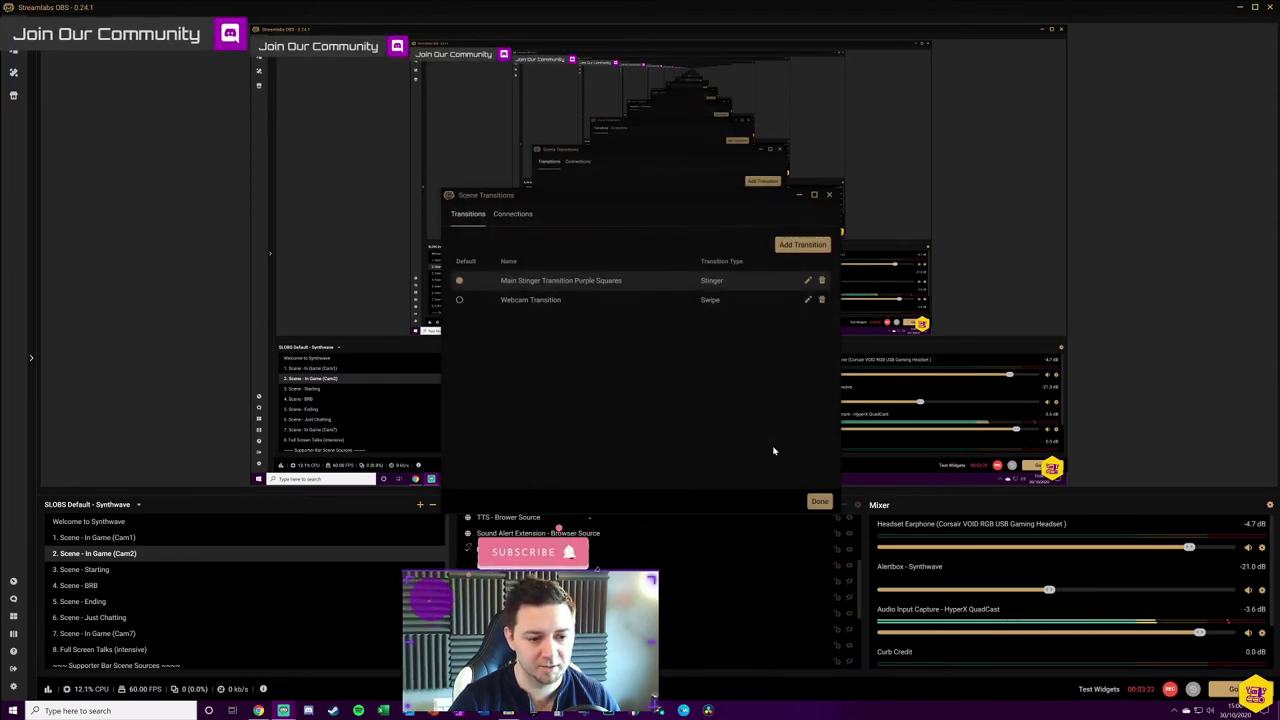
click(820, 503)
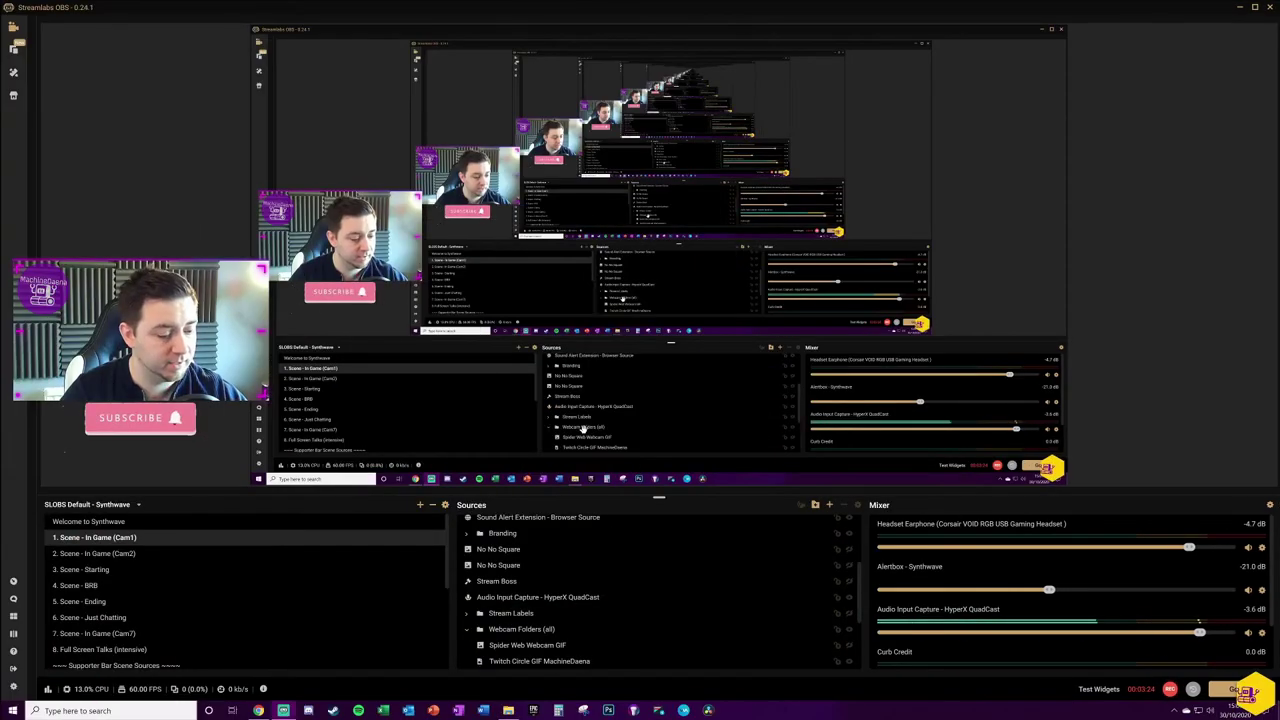
key(2)
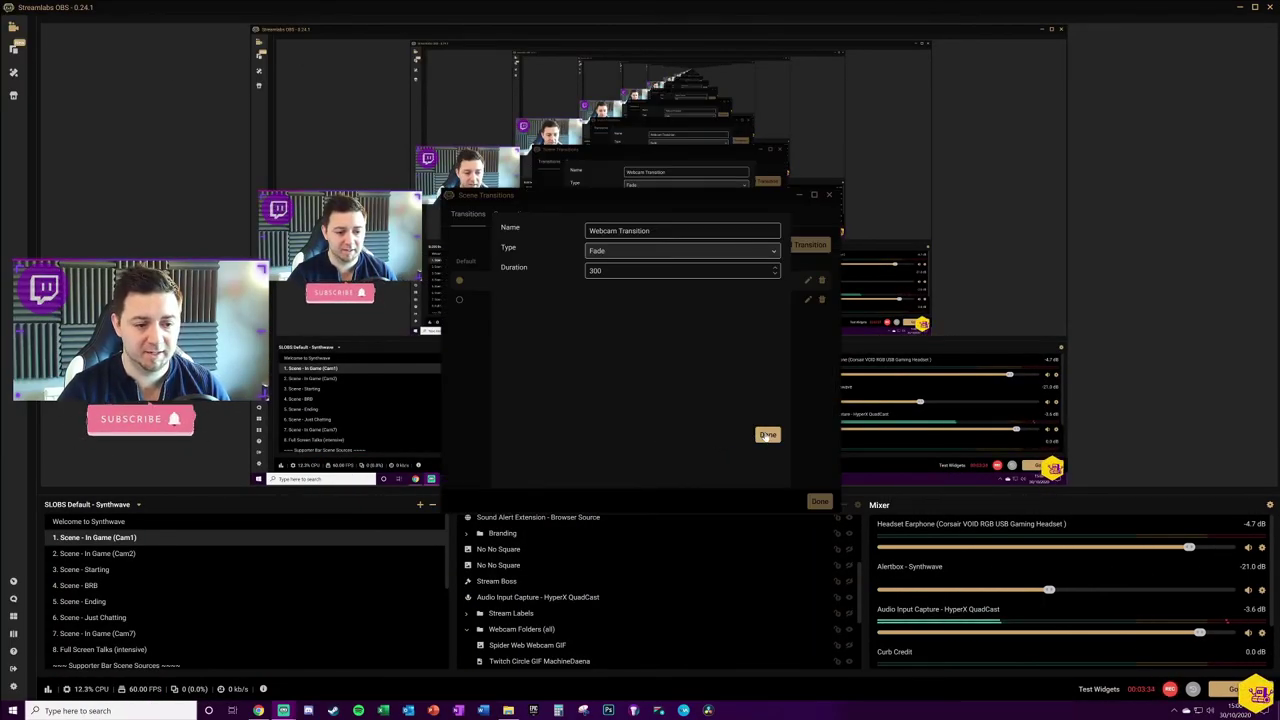
Save the Webcam Transition as a Fade and test it by switching to In Game (Cam2) and back to Cam1
click(767, 434)
click(820, 503)
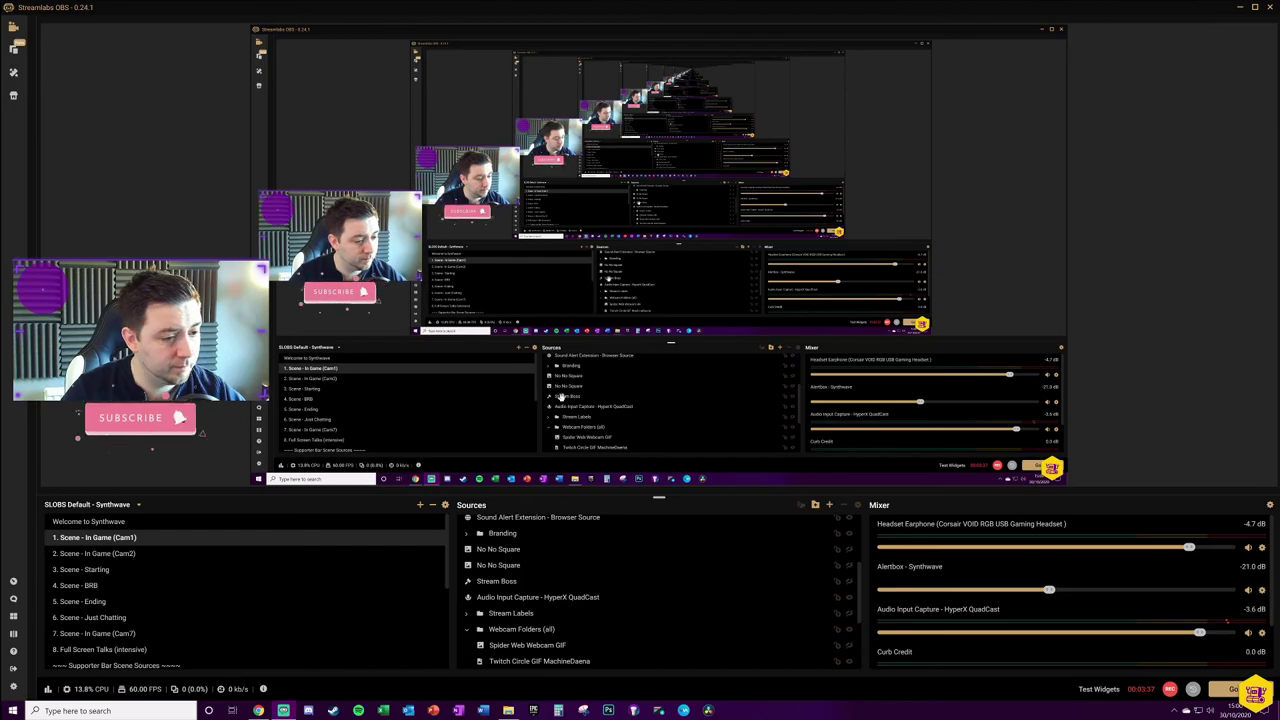
key(2)
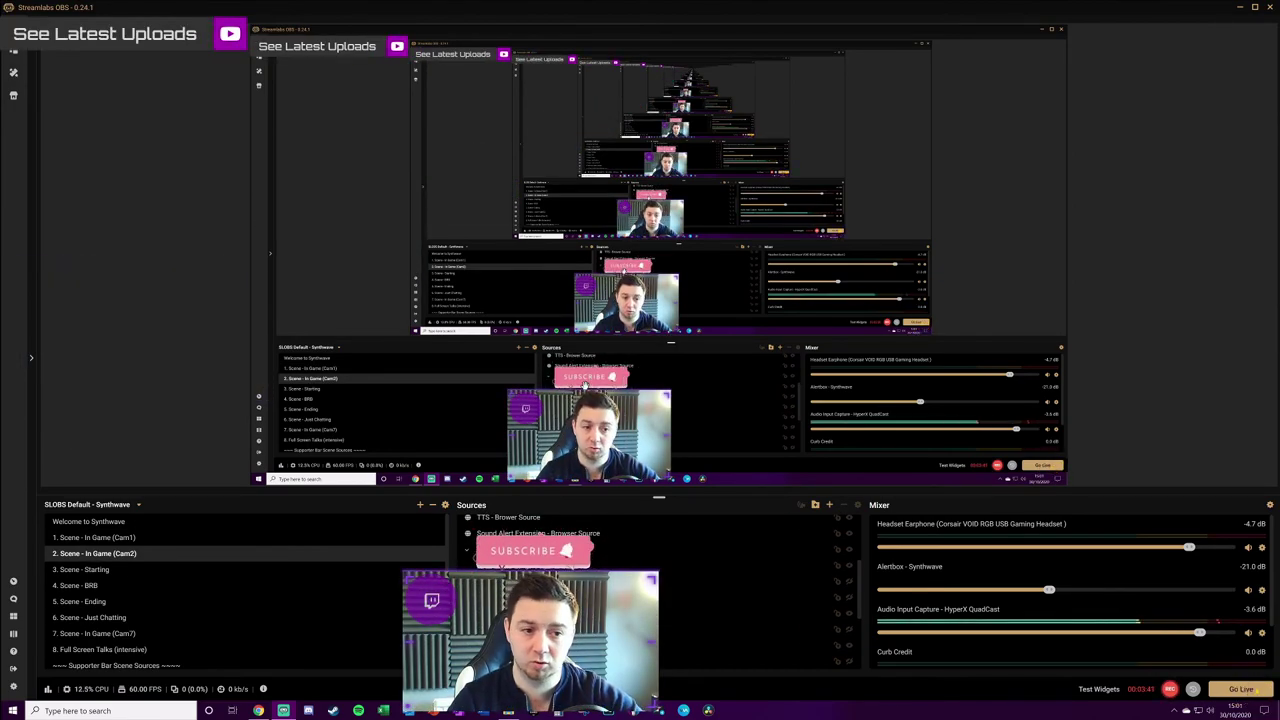
key(1)
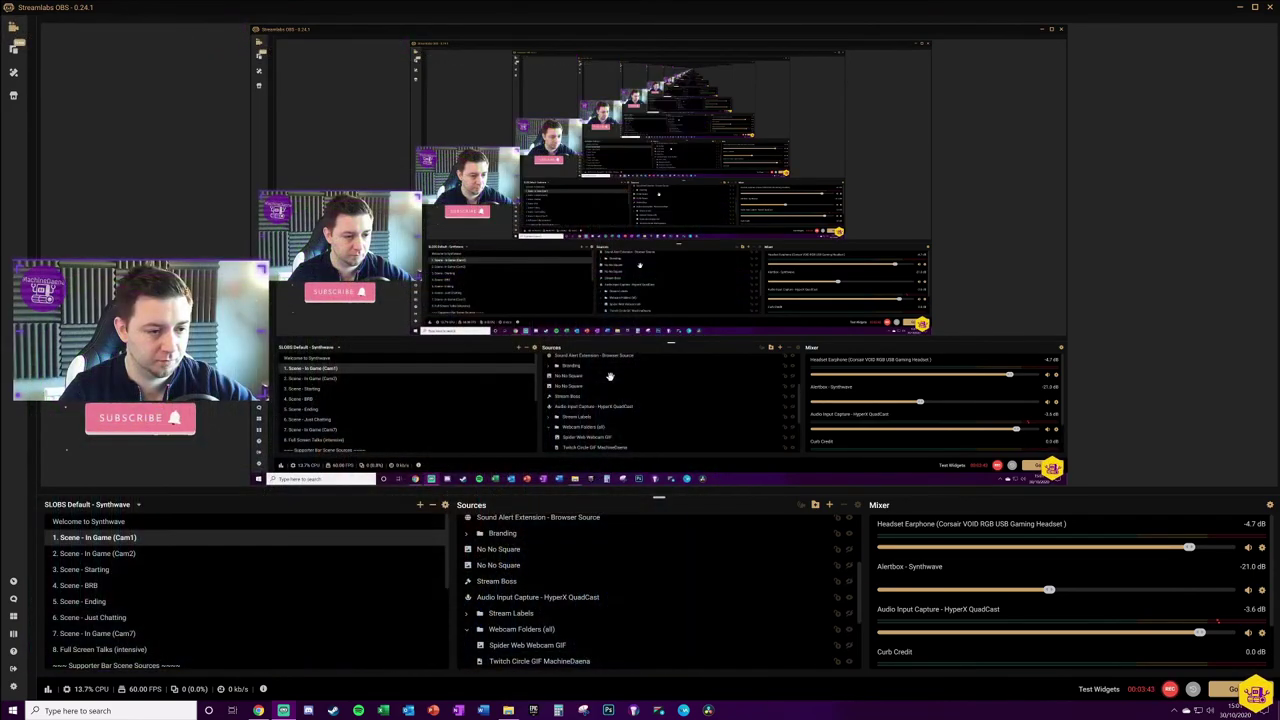
Set the Webcam Transition's type to Cut, save it and test it by switching between the Cam1 and Cam2 in-game scenes
click(619, 252)
click(597, 270)
click(767, 434)
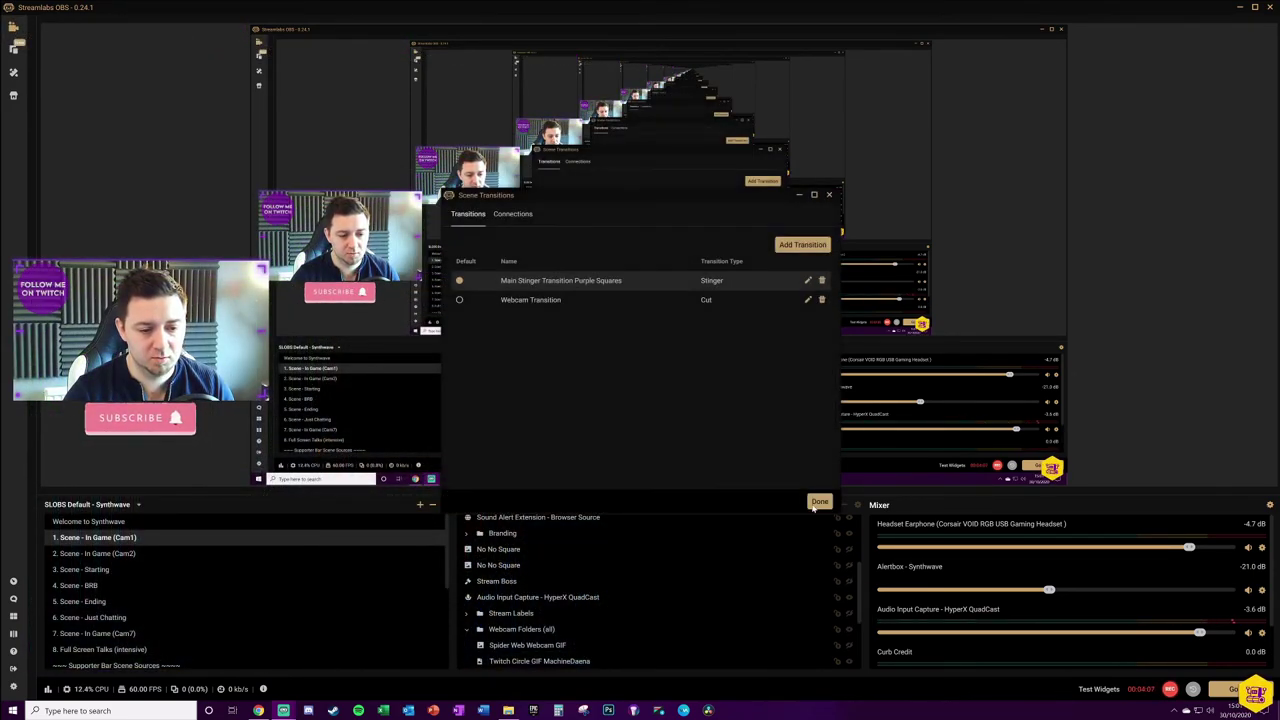
click(819, 500)
key(2)
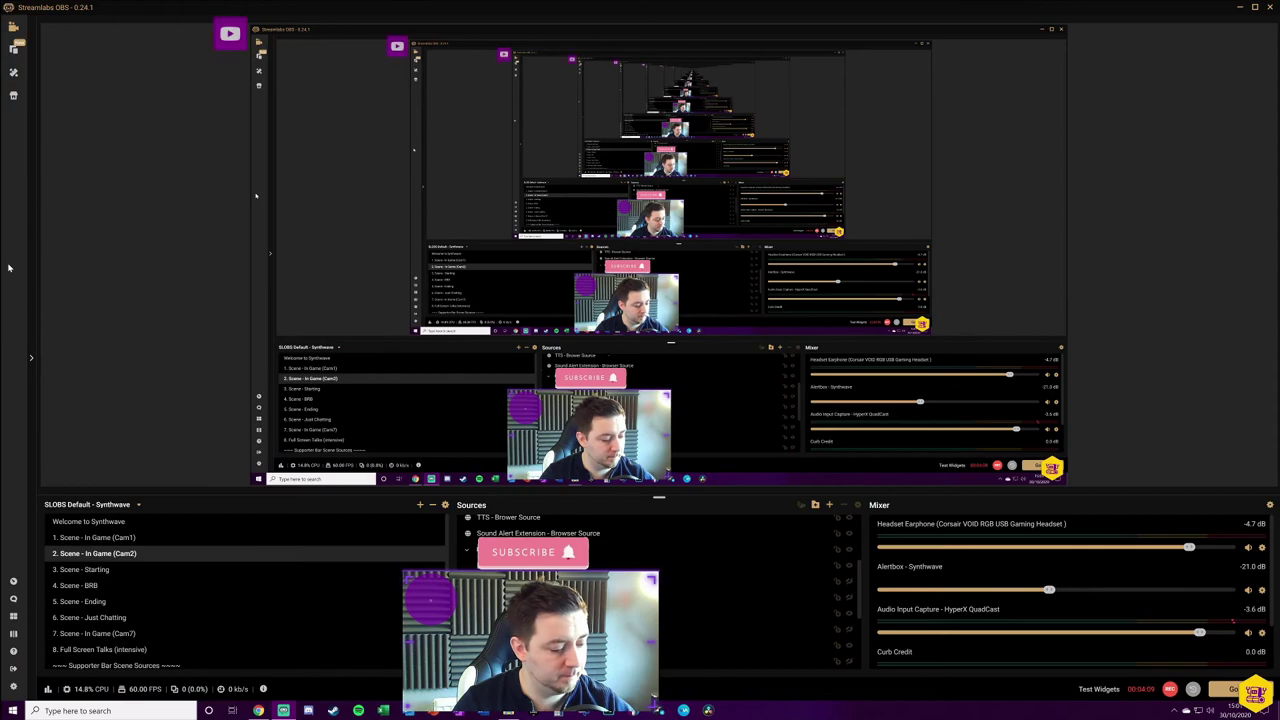
key(1)
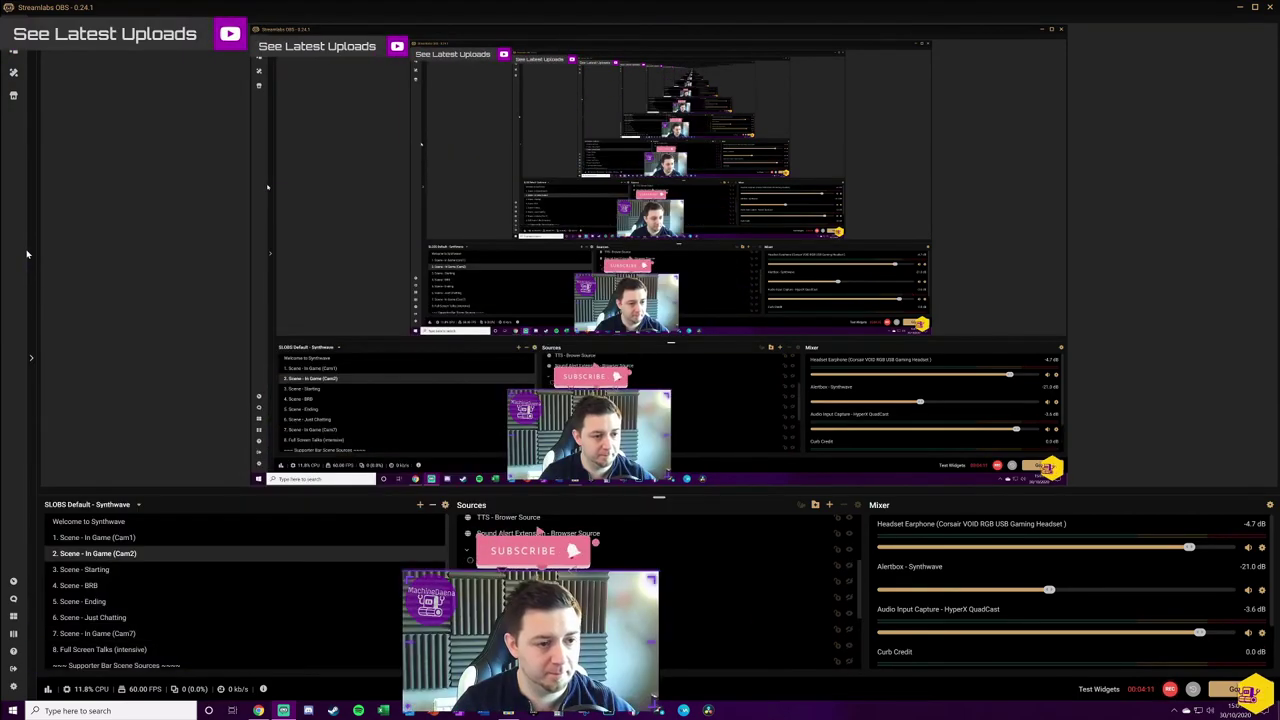